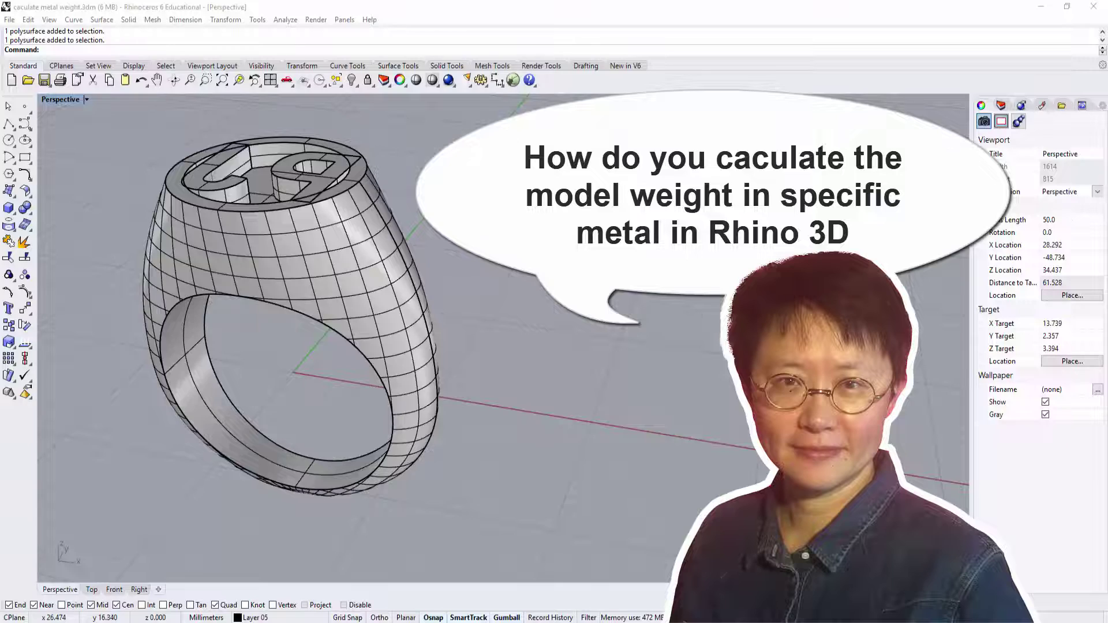
- Orbit the view to show the top of the ring
mouse_move(712, 319)
right_mouse_down()
mouse_move(700, 375)
mouse_move(719, 300)
mouse_move(713, 315)
mouse_move(610, 334)
mouse_move(415, 292)
mouse_move(715, 319)
right_mouse_up()
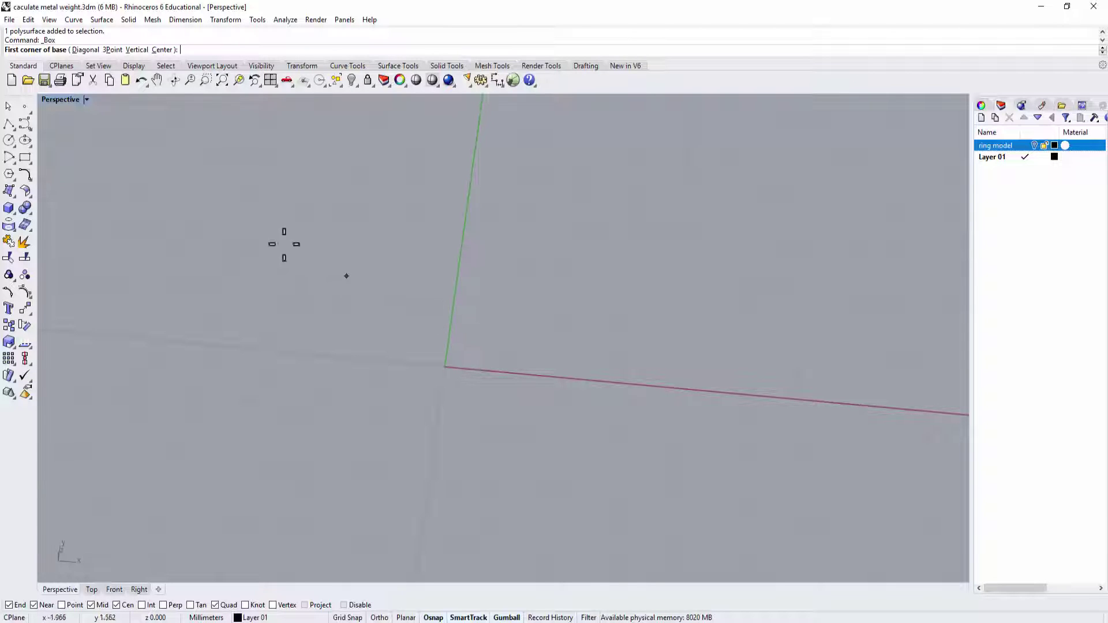
- Draw a 1 × 1 × 1 mm box with its first corner at the origin
left_click(15, 211)
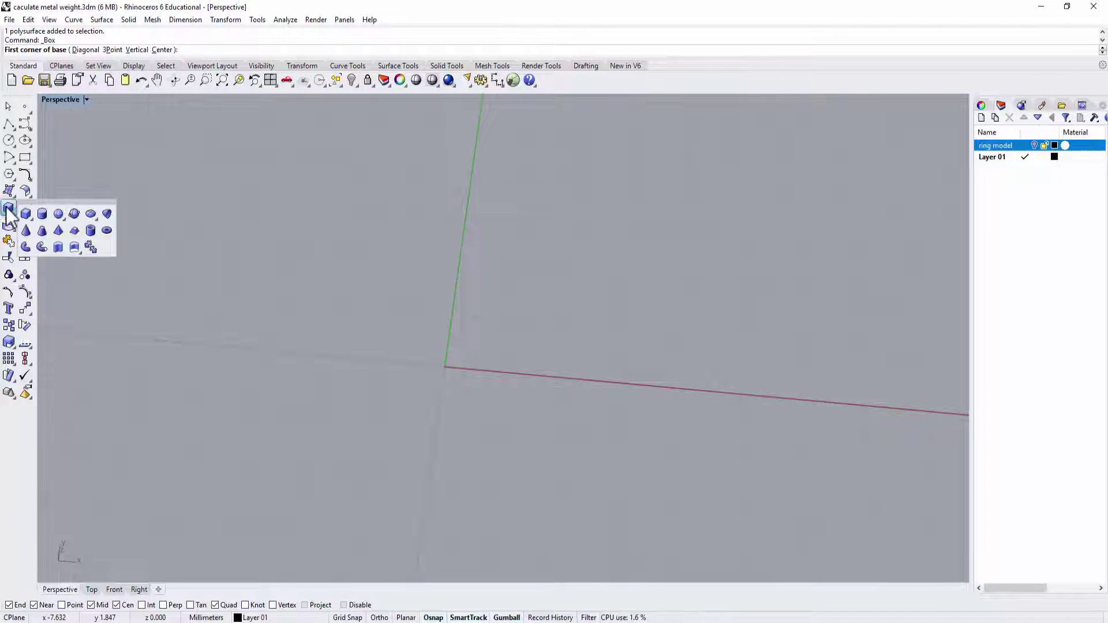
left_click(25, 214)
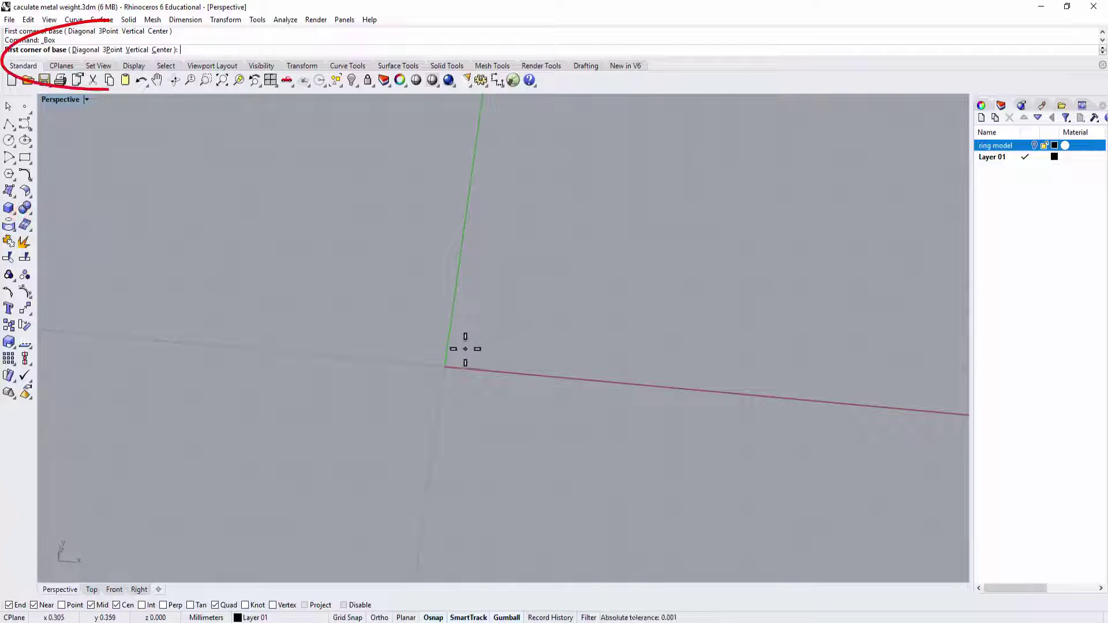
type("0")
key("Return")
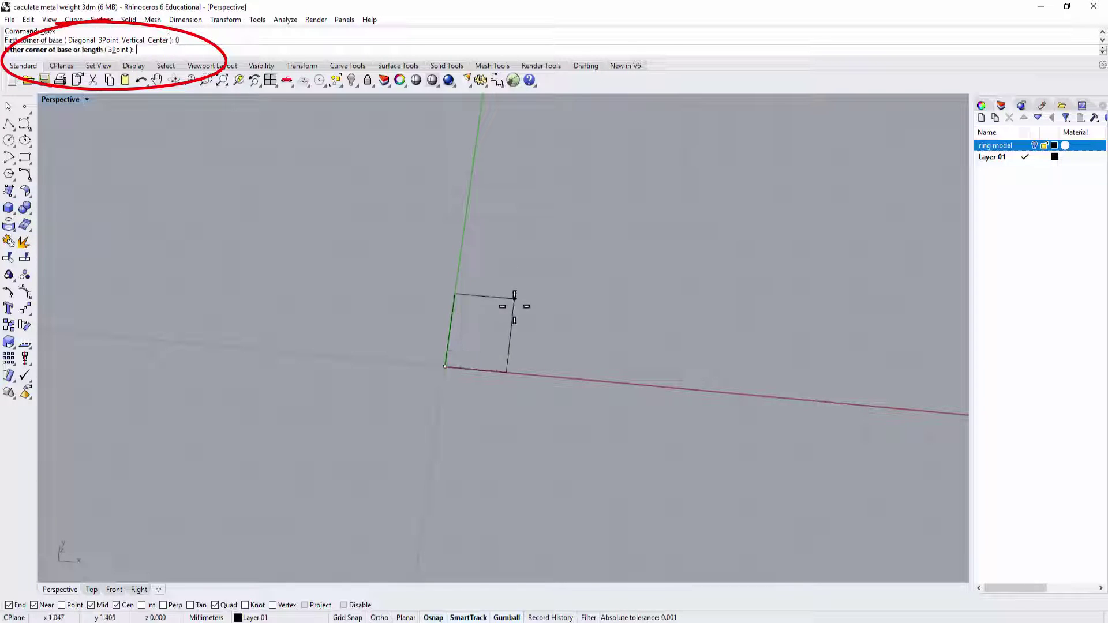
type("1")
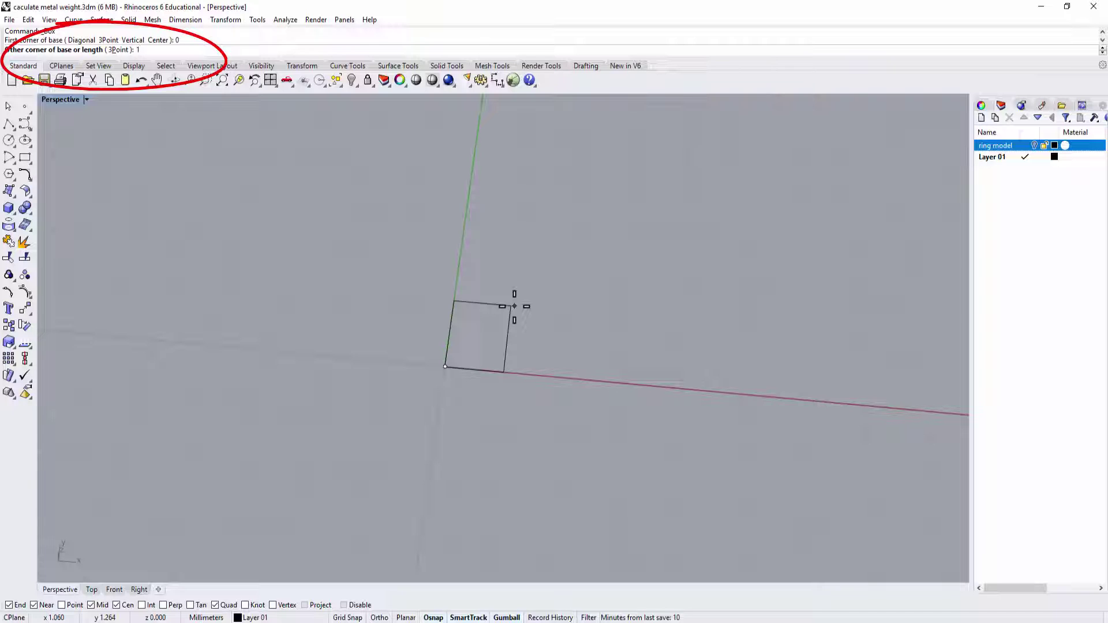
key("Return")
key("Return")
key("Return")
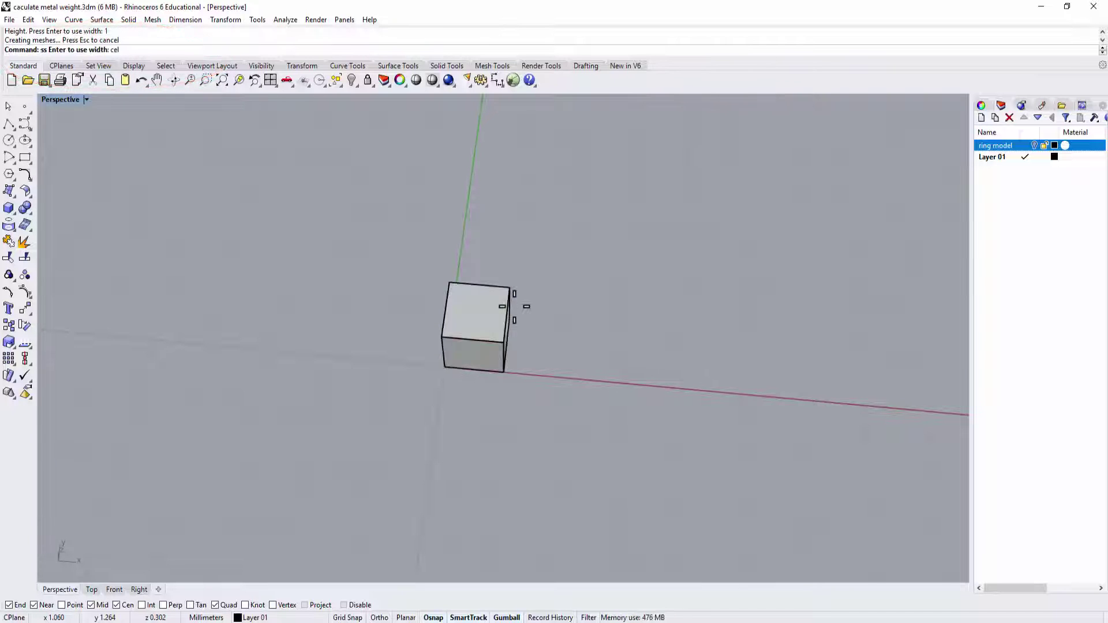
- Confirm the cube's edge with a 1.00 dimension, then delete it and centre the cube
right_click_drag(586, 357, 519, 411)
left_click(497, 80)
left_click(463, 372)
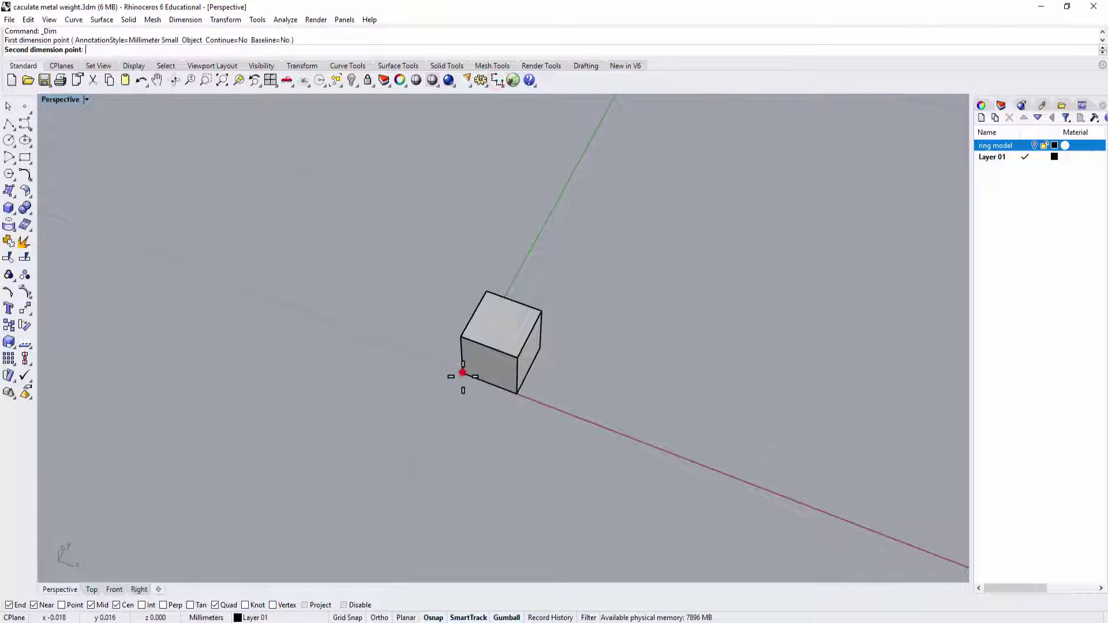
left_click(511, 391)
left_click(461, 484)
scroll(535, 431, "down", 3)
scroll(583, 439, "down", 2)
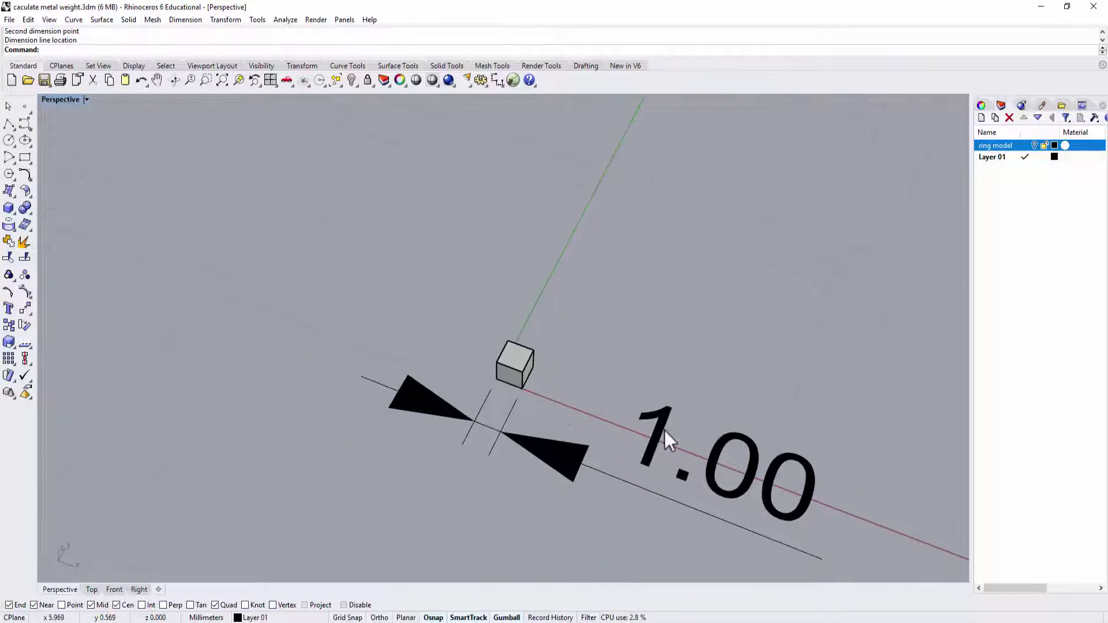
left_click(663, 427)
key("Delete")
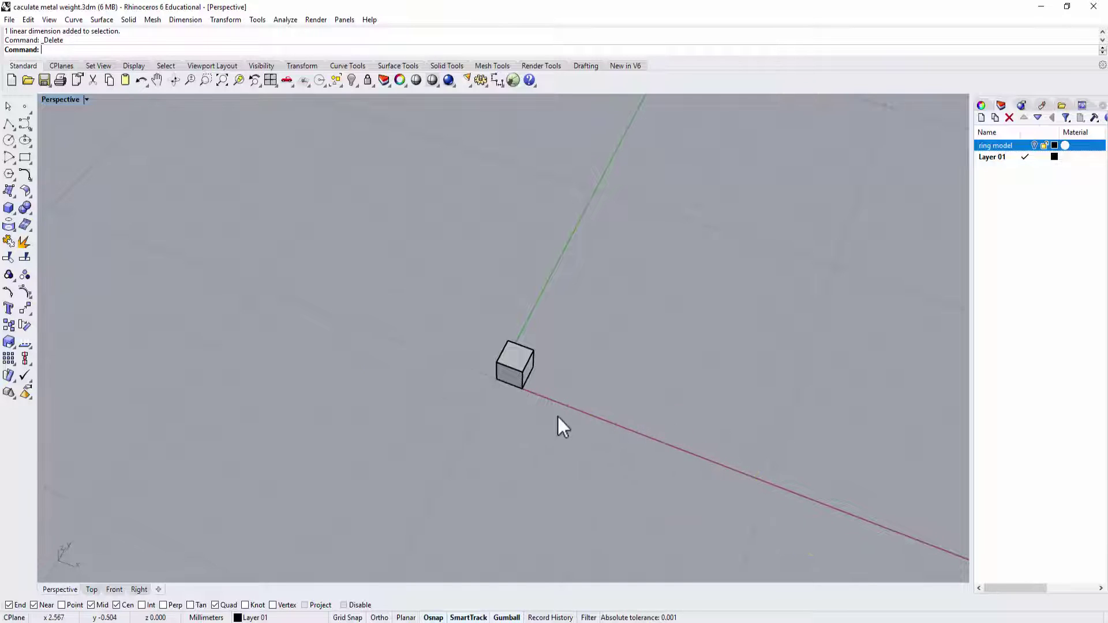
scroll(548, 392, "up", 2)
right_click_drag(618, 420, 730, 411, "shift")
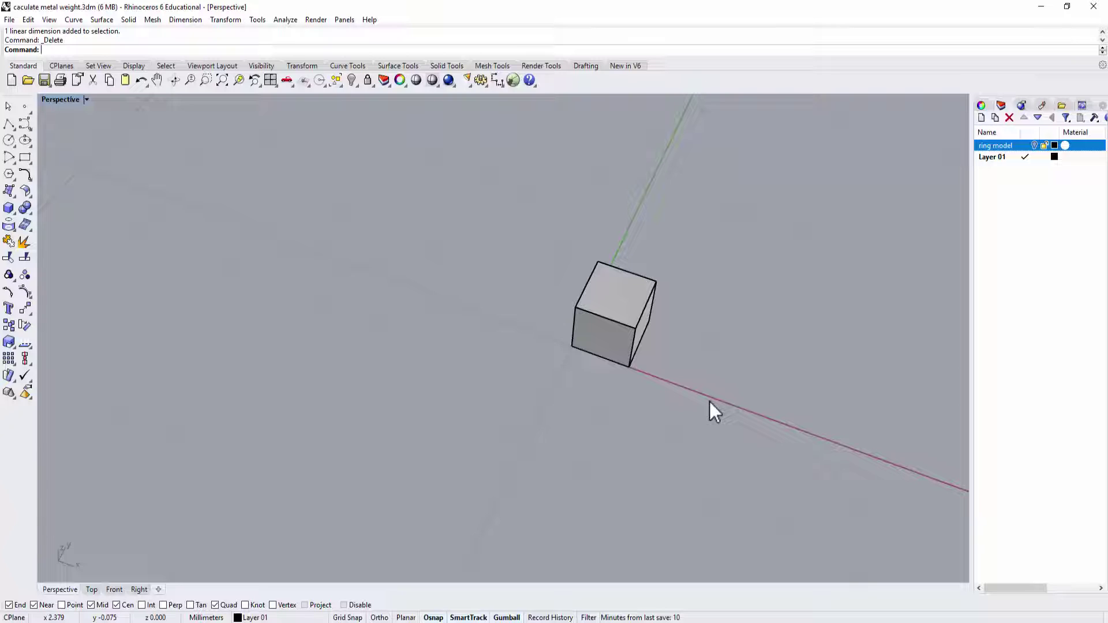
- Run Analyze > Mass Properties > Volume on the small cube, getting 1 cubic millimetre
left_click(616, 304)
left_click(276, 21)
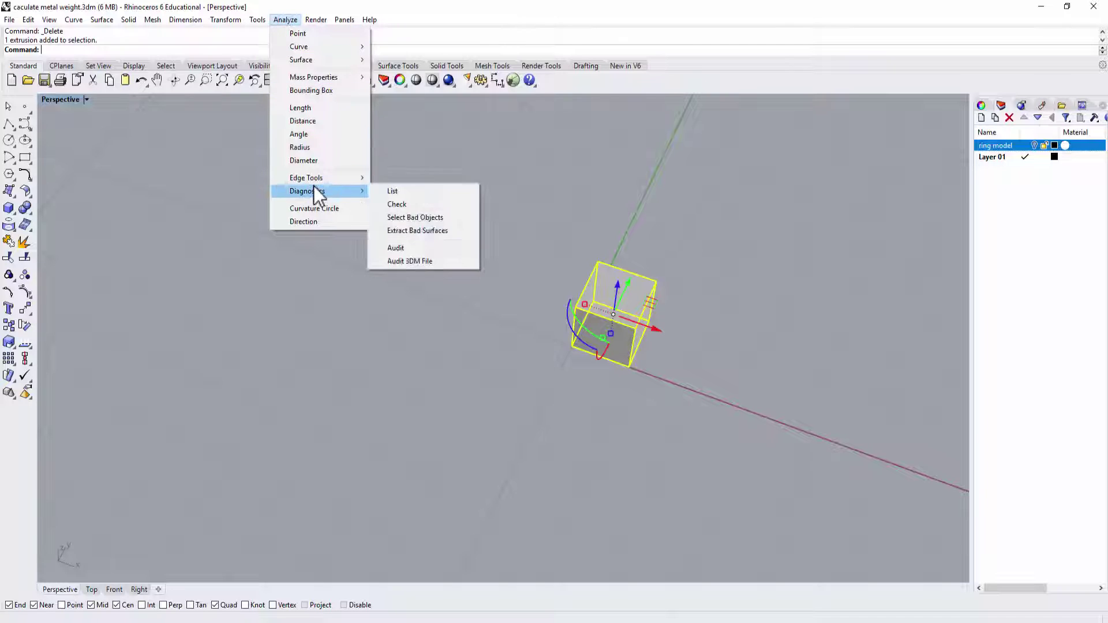
mouse_move(321, 79)
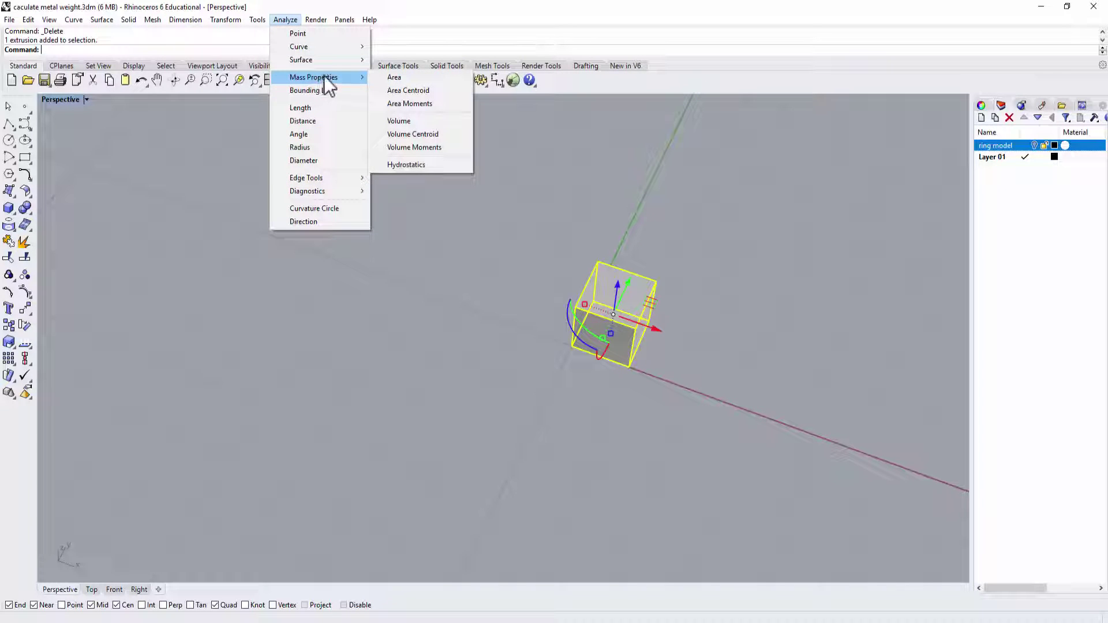
left_click(415, 121)
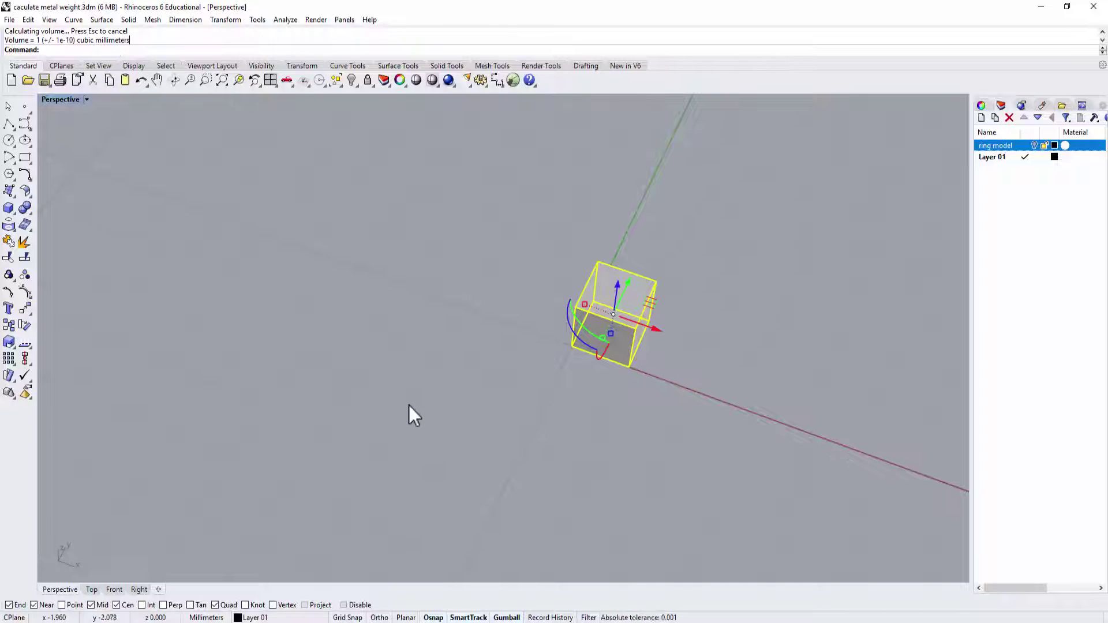
scroll(615, 335, "down", 1)
right_click_drag(708, 359, 366, 300, "shift")
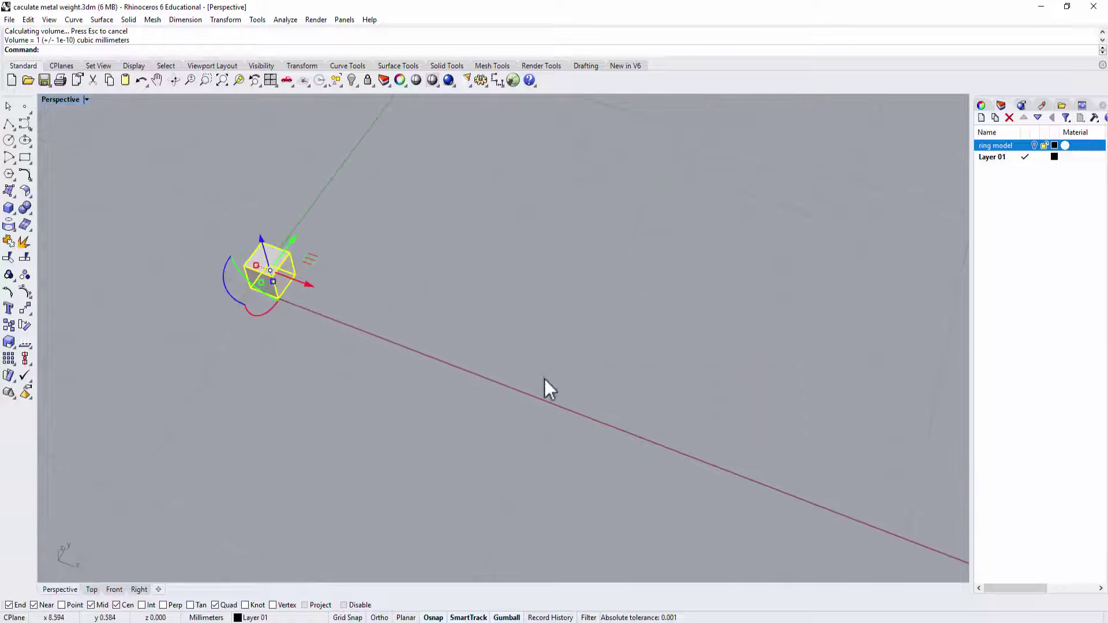
right_click_drag(554, 388, 579, 372)
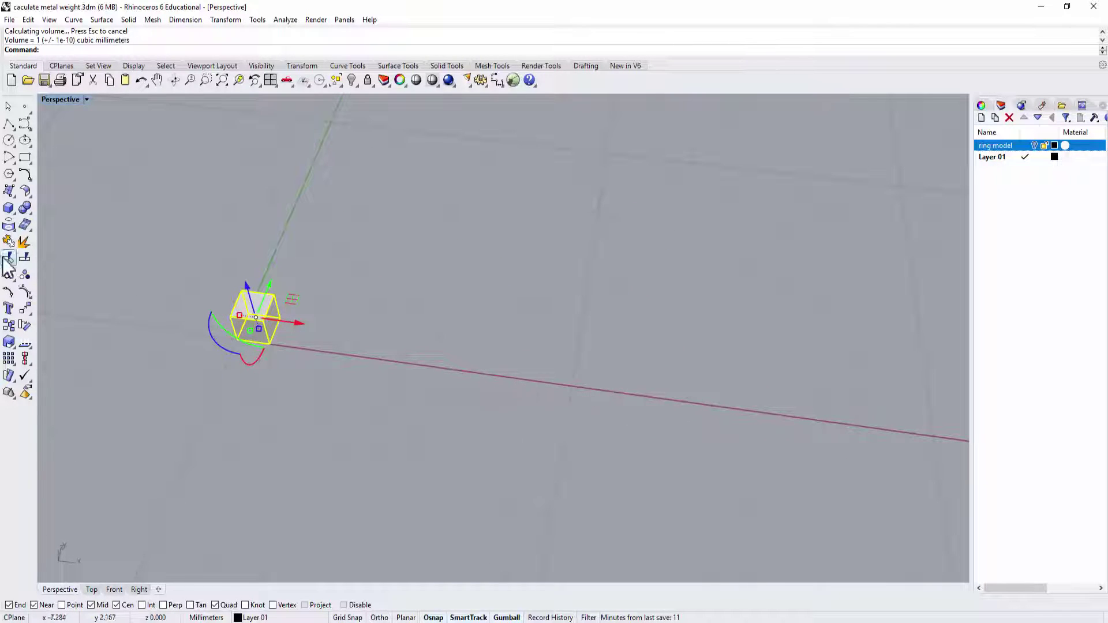
- With Grid Snap on, draw a 5 × 5 × 5 mm cube beside the small one and select it
left_click(8, 207)
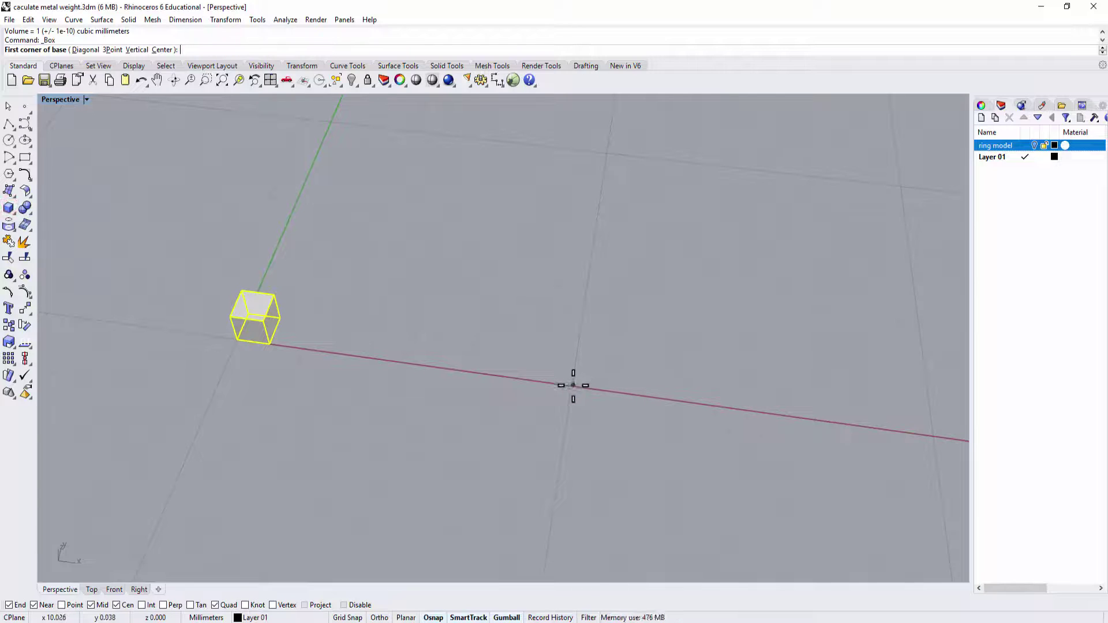
left_click(337, 617)
left_click(573, 384)
scroll(594, 401, "down", 3)
scroll(662, 392, "up", 3)
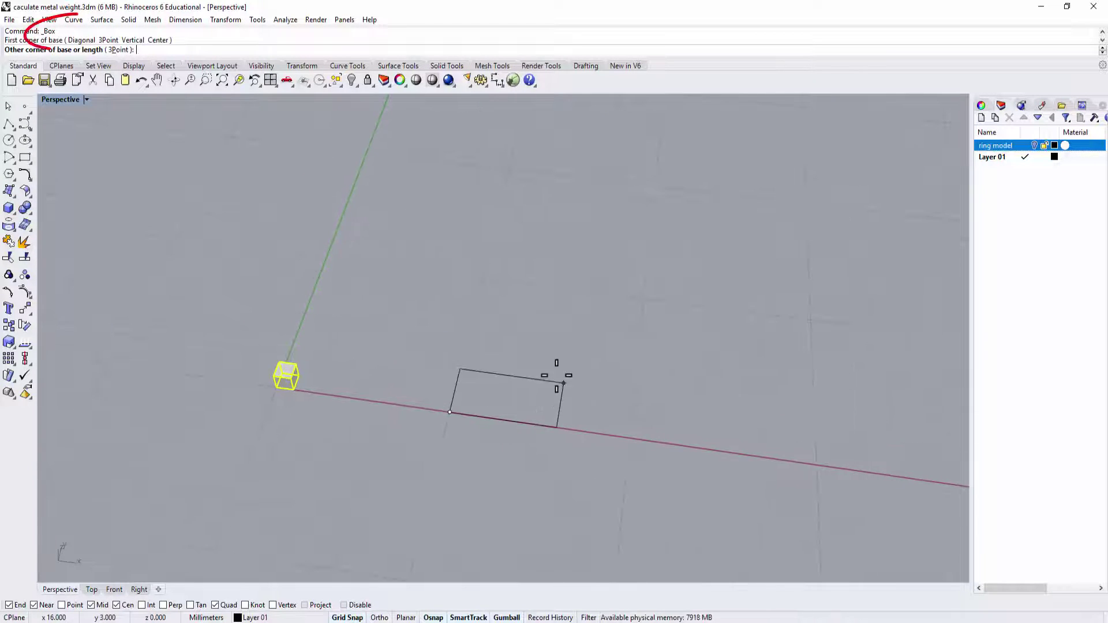
type("5")
key("Return")
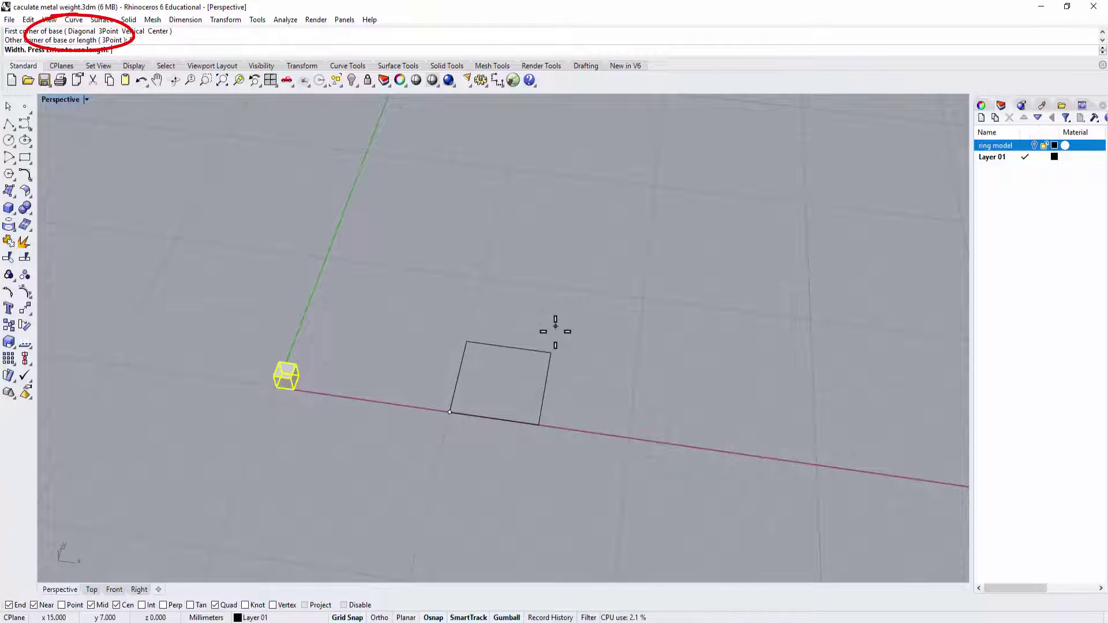
key("Return")
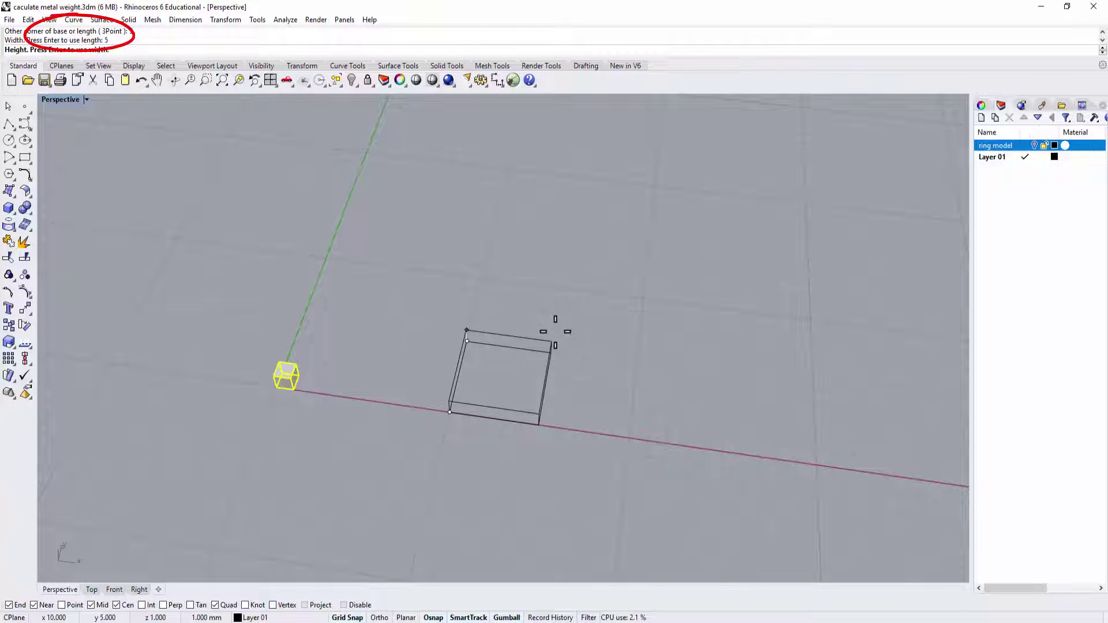
key("Return")
mouse_move(569, 408)
right_mouse_down()
mouse_move(531, 366)
mouse_move(536, 349)
mouse_move(623, 381)
mouse_move(587, 382)
right_mouse_up()
left_click(549, 366)
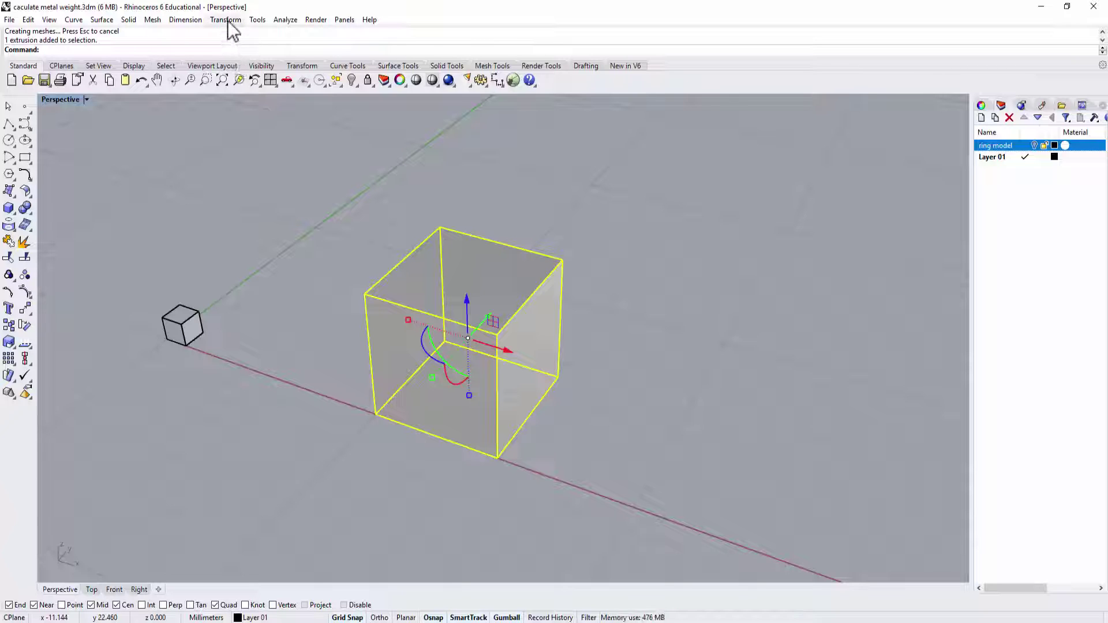
- Compute the 5 mm cube's volume as 125 cubic millimetres, then deselect it
left_click(282, 19)
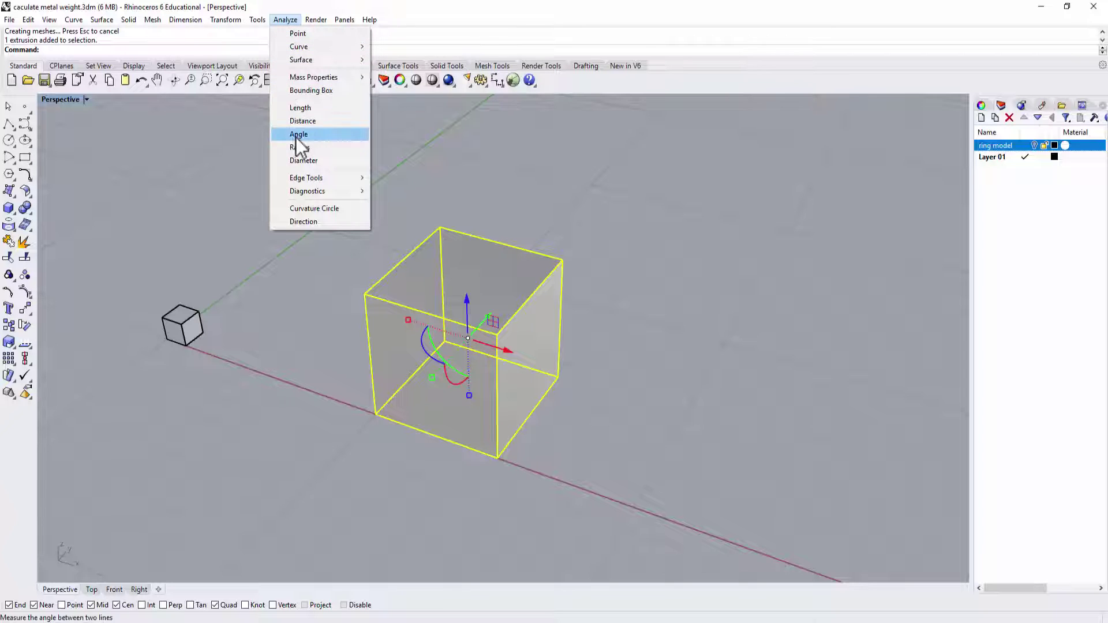
mouse_move(307, 78)
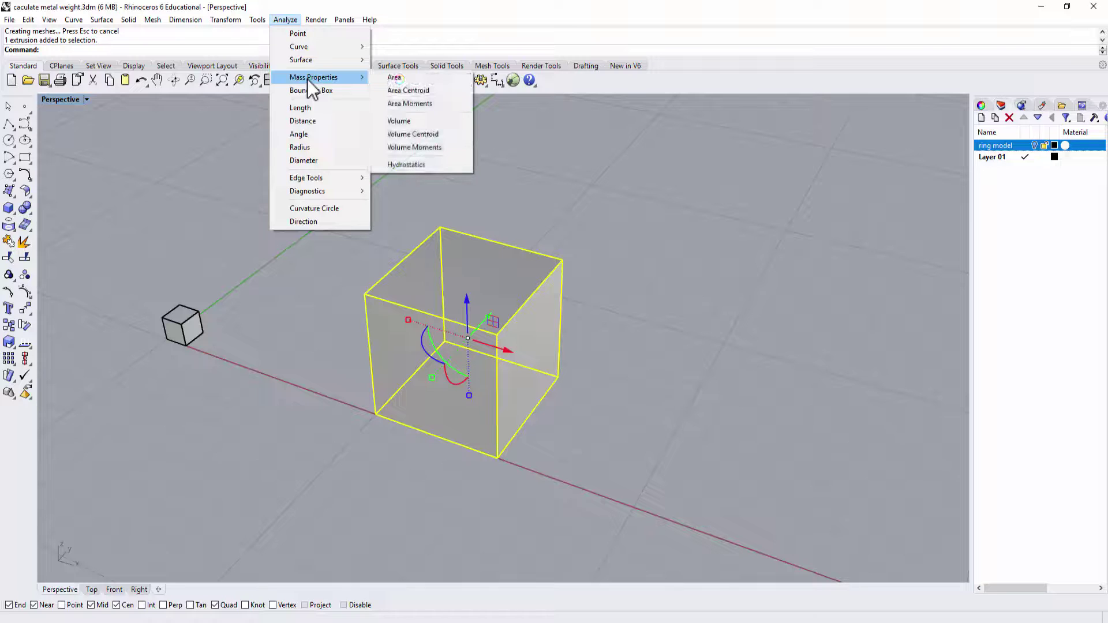
left_click(393, 121)
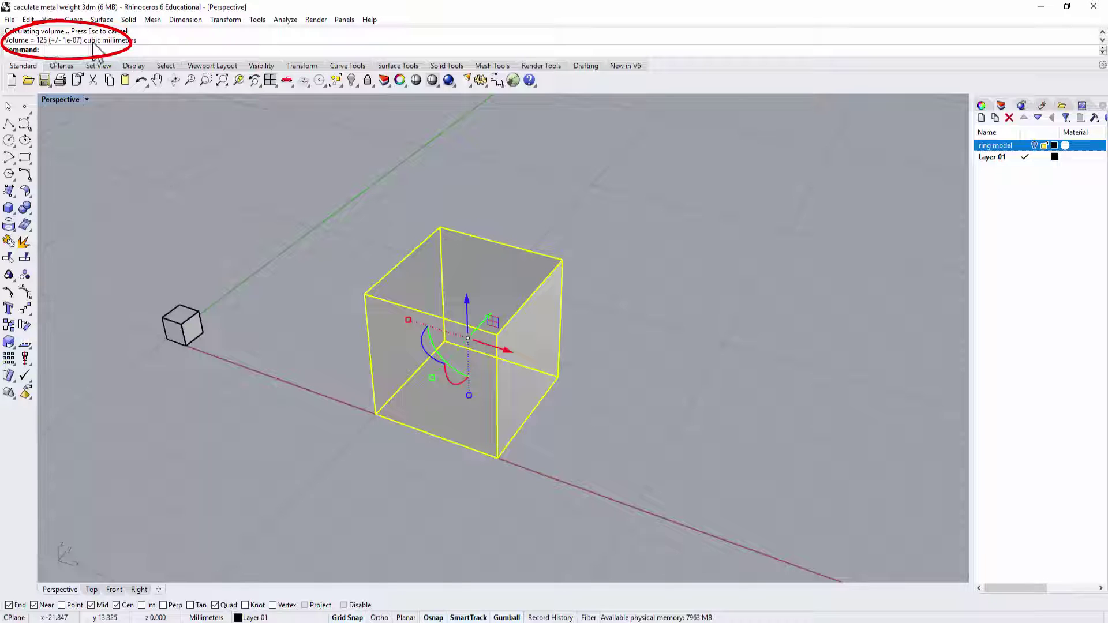
left_click(613, 261)
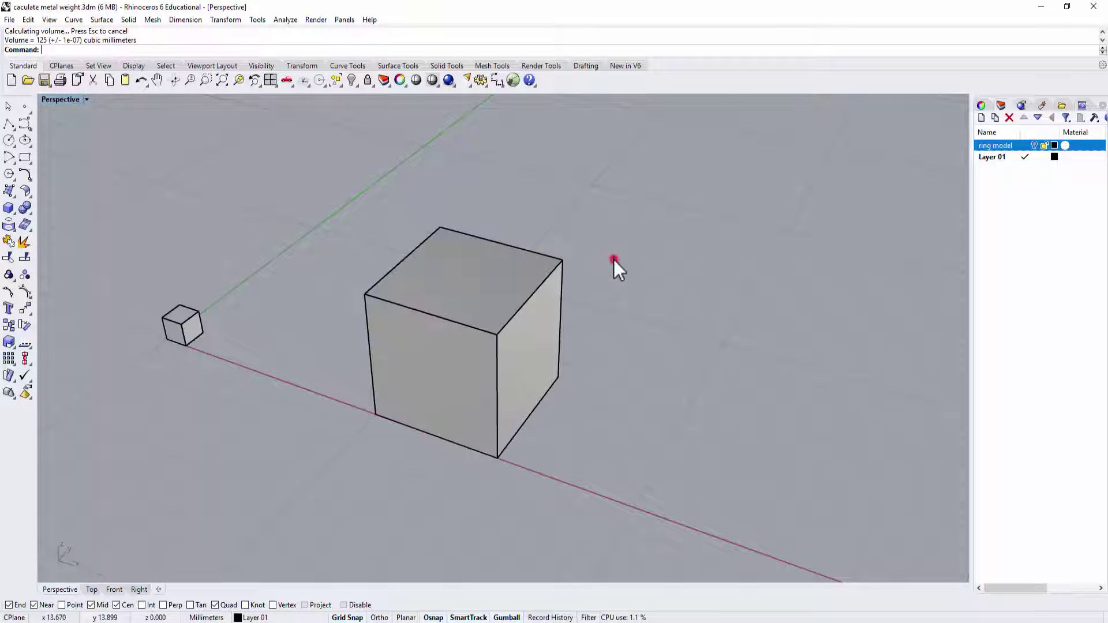
right_click_drag(601, 277, 750, 324, "shift")
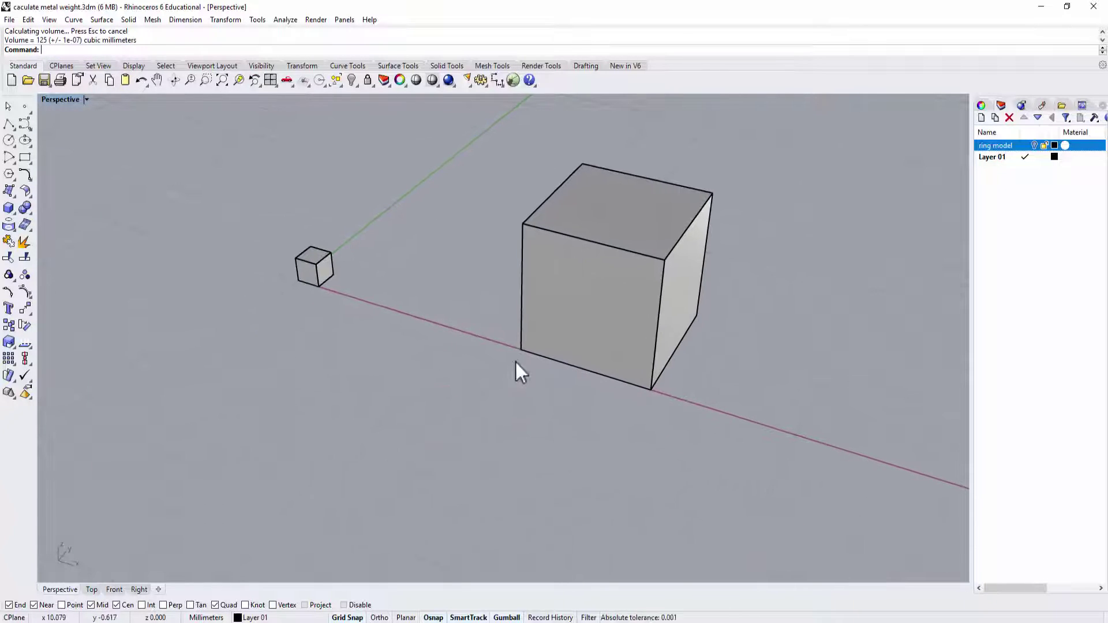
- Minimise the browser and re-centre the two cubes in the Rhino view
mouse_move(514, 373)
right_mouse_down()
mouse_move(536, 415)
mouse_move(592, 368)
mouse_move(492, 349)
mouse_move(501, 377)
right_mouse_up()
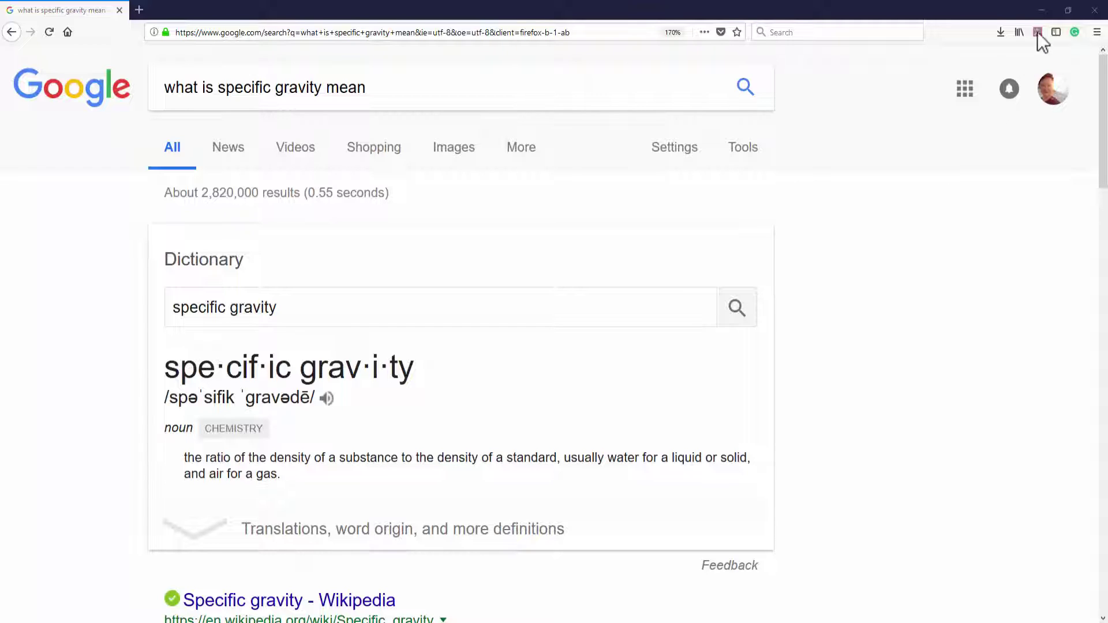
left_click(1042, 9)
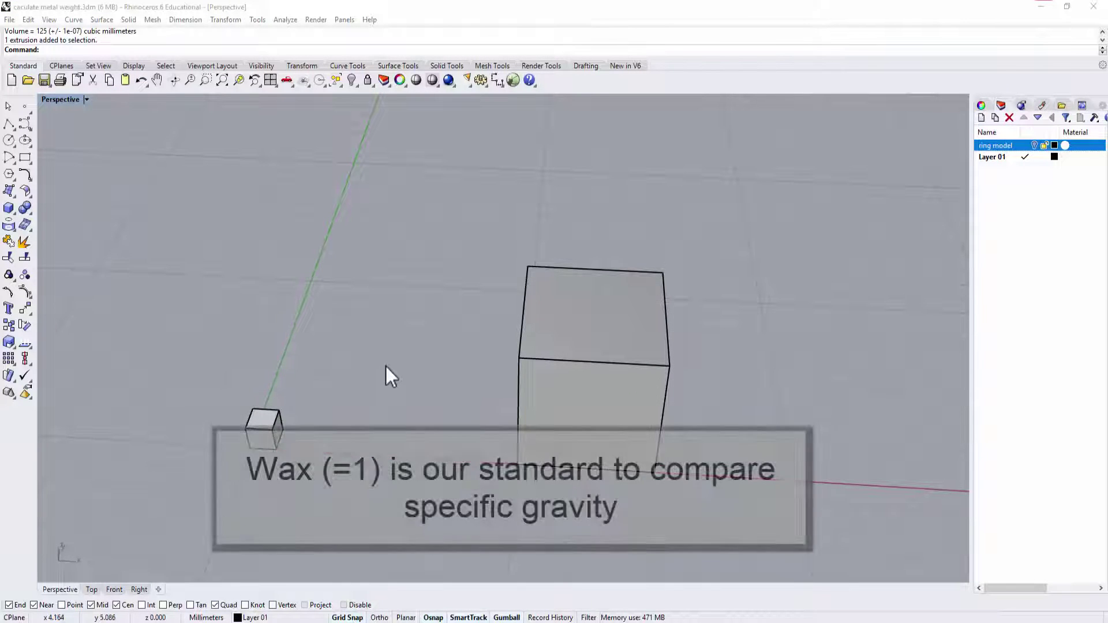
right_click_drag(386, 369, 477, 245, "shift")
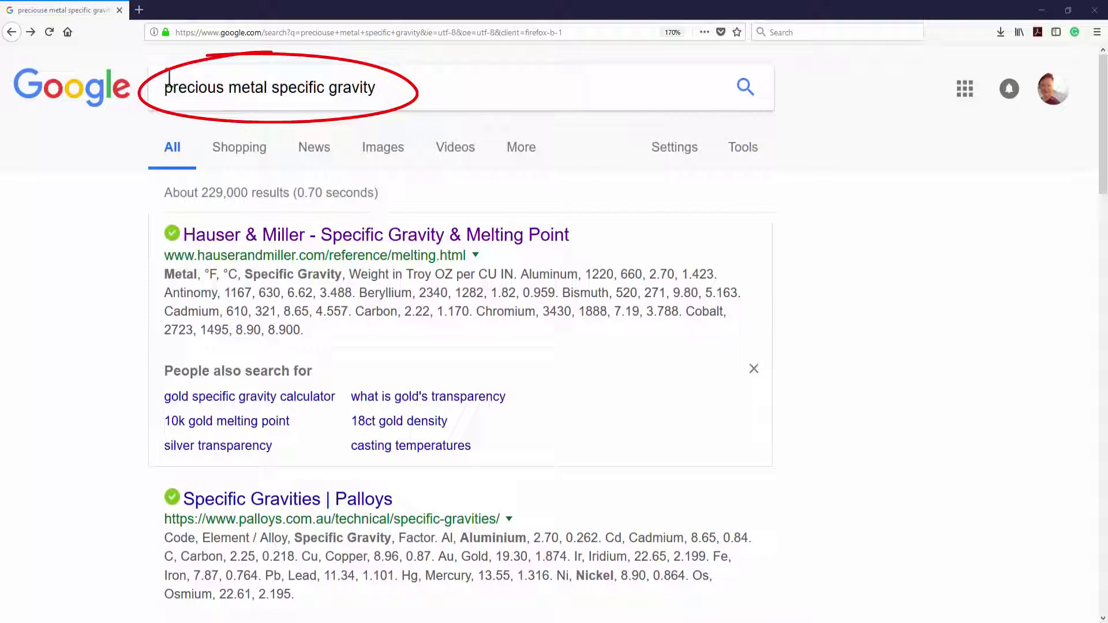
- Open the Hauser & Miller table and highlight the 14K Yellow row, specific gravity 13.07
left_click(310, 249)
mouse_move(537, 218)
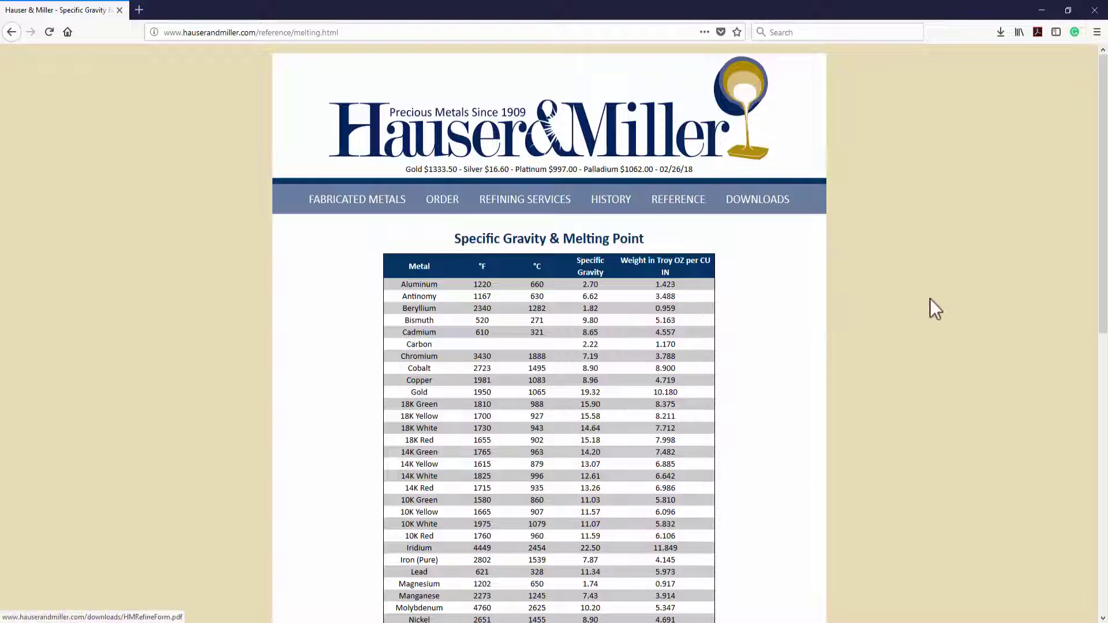
scroll(929, 299, "down", 4)
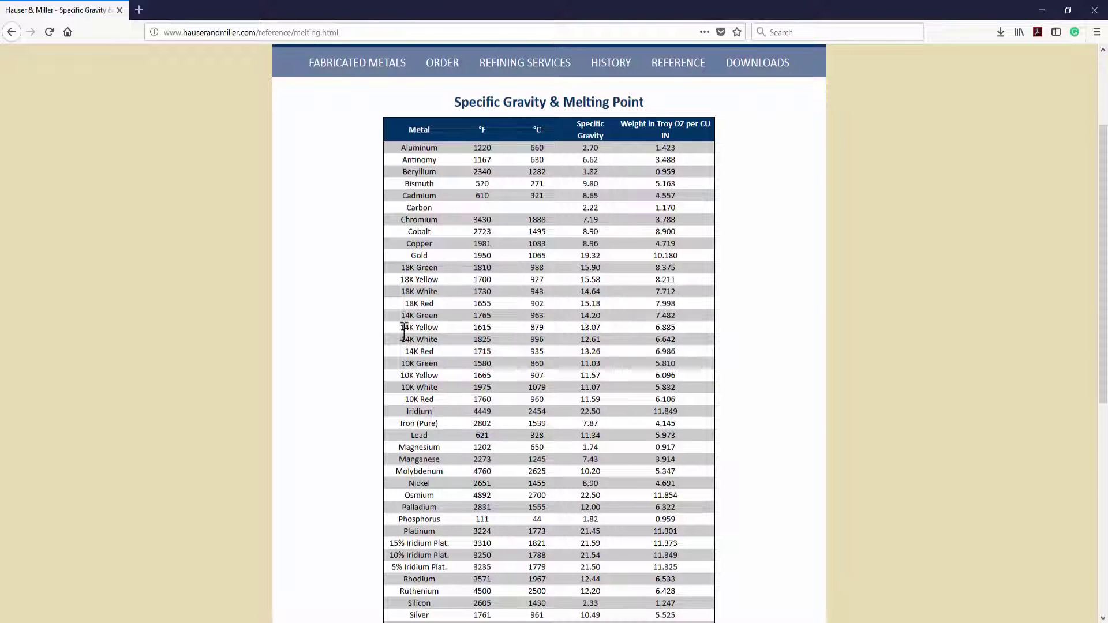
left_click_drag(400, 327, 502, 331)
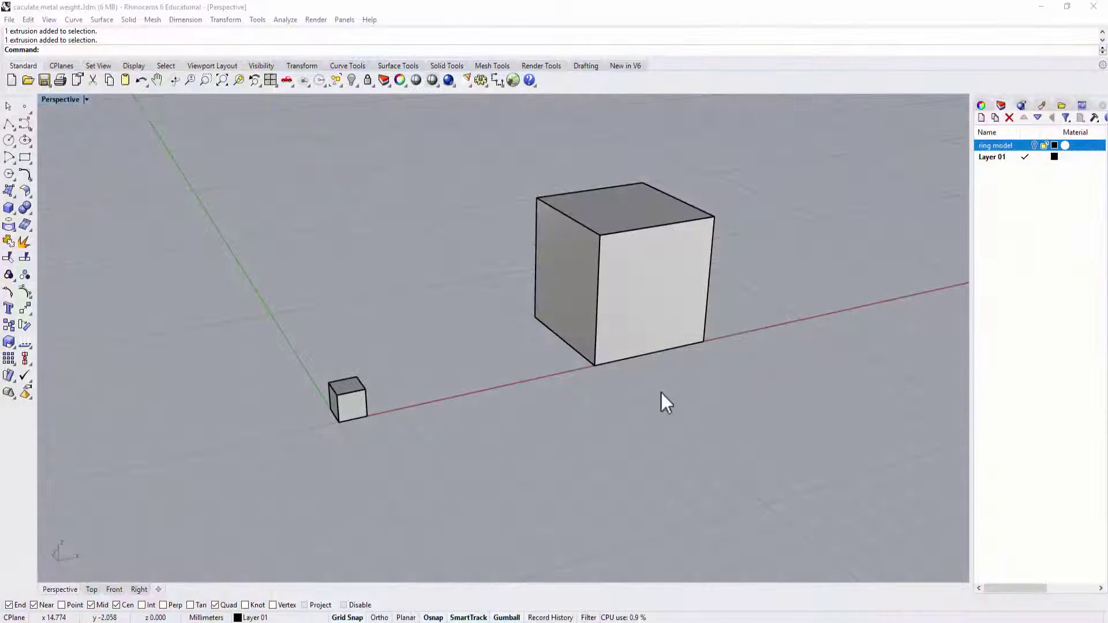
- Select and deselect the small cube, then orbit to a lower, frontal view of both cubes
left_click(344, 397)
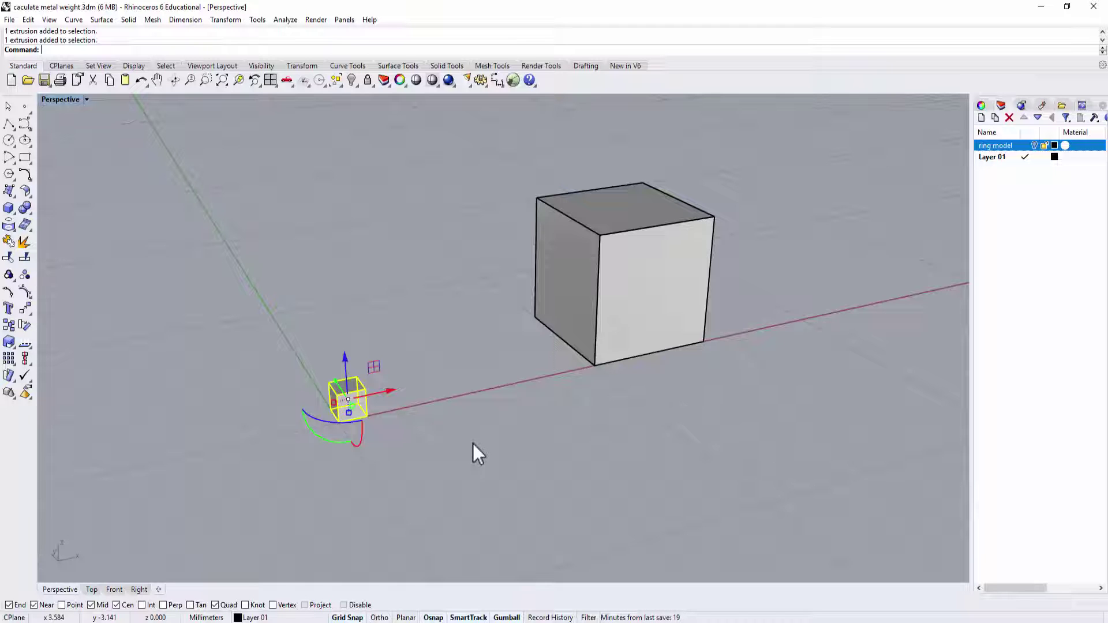
left_click(449, 421)
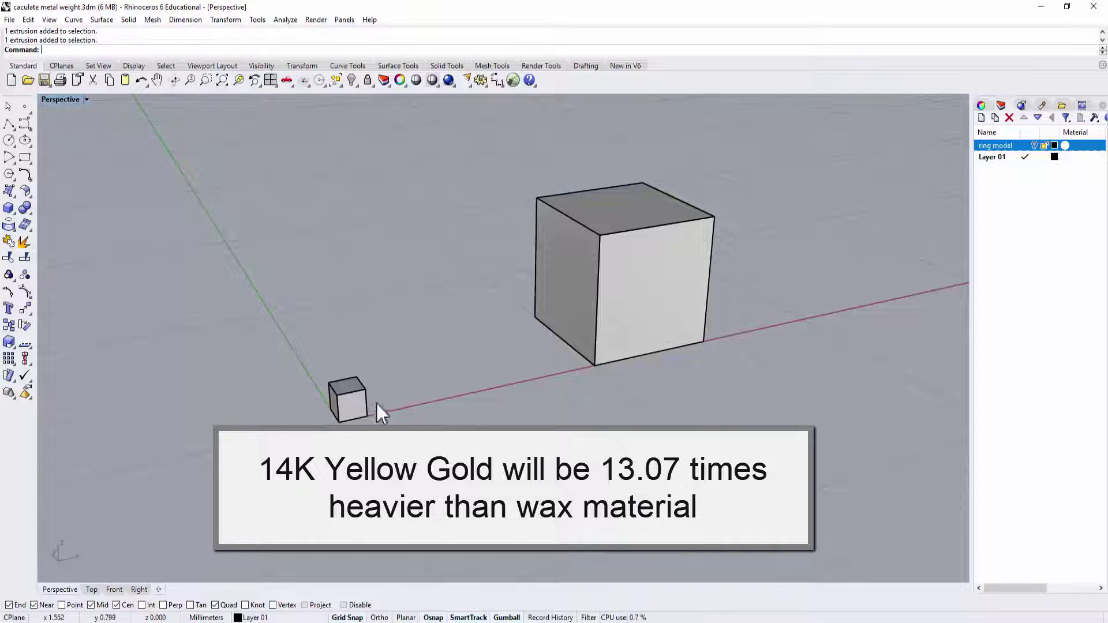
right_click_drag(687, 571, 712, 542)
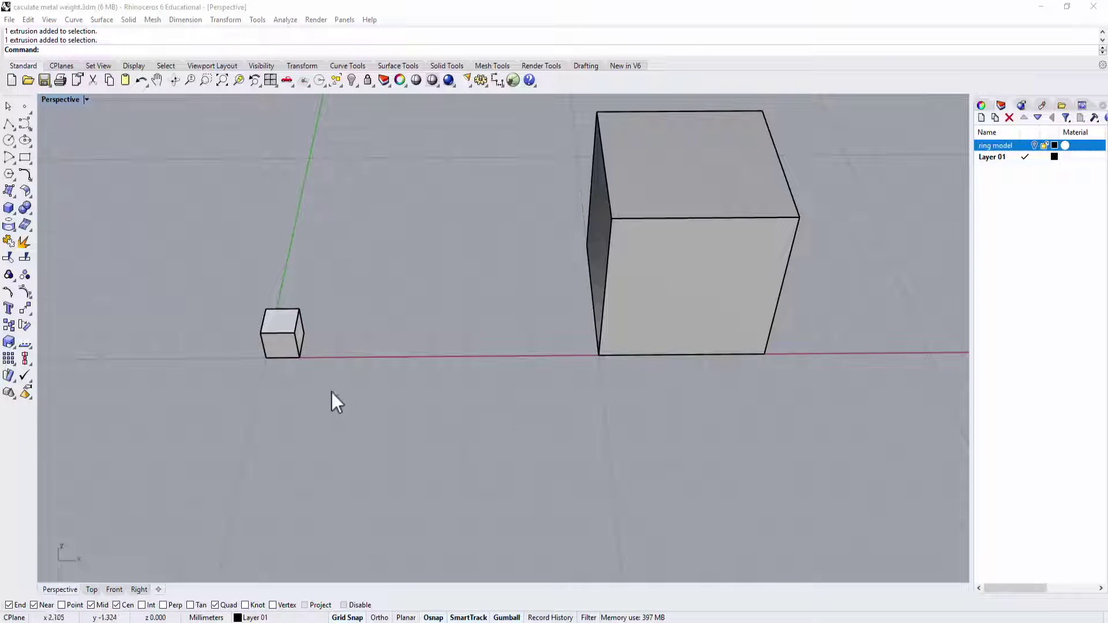
left_click(286, 345)
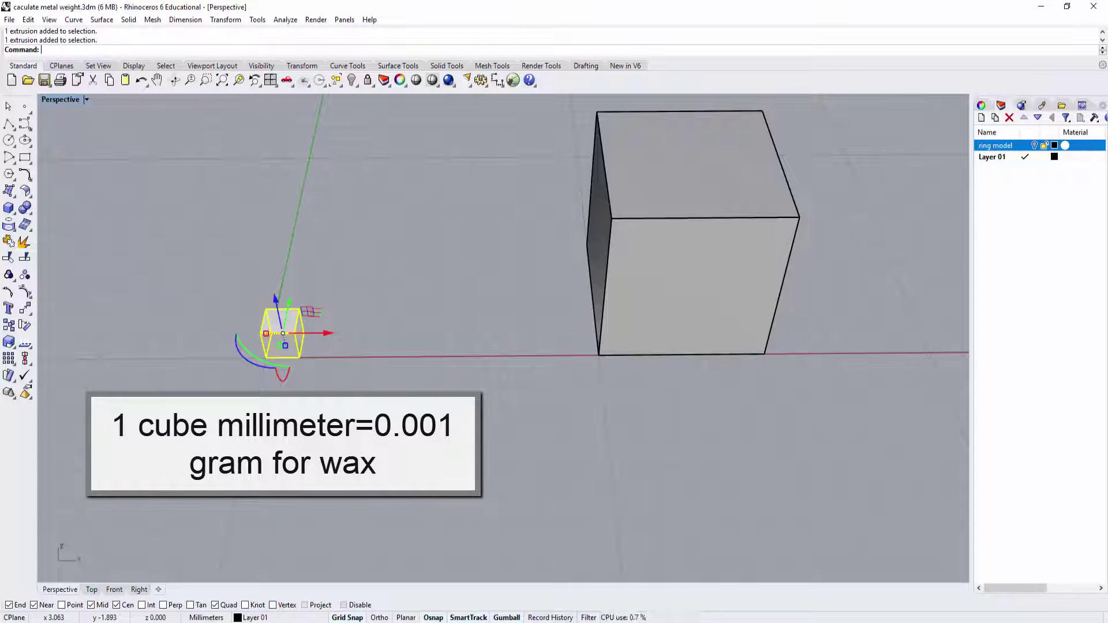
left_click(641, 321)
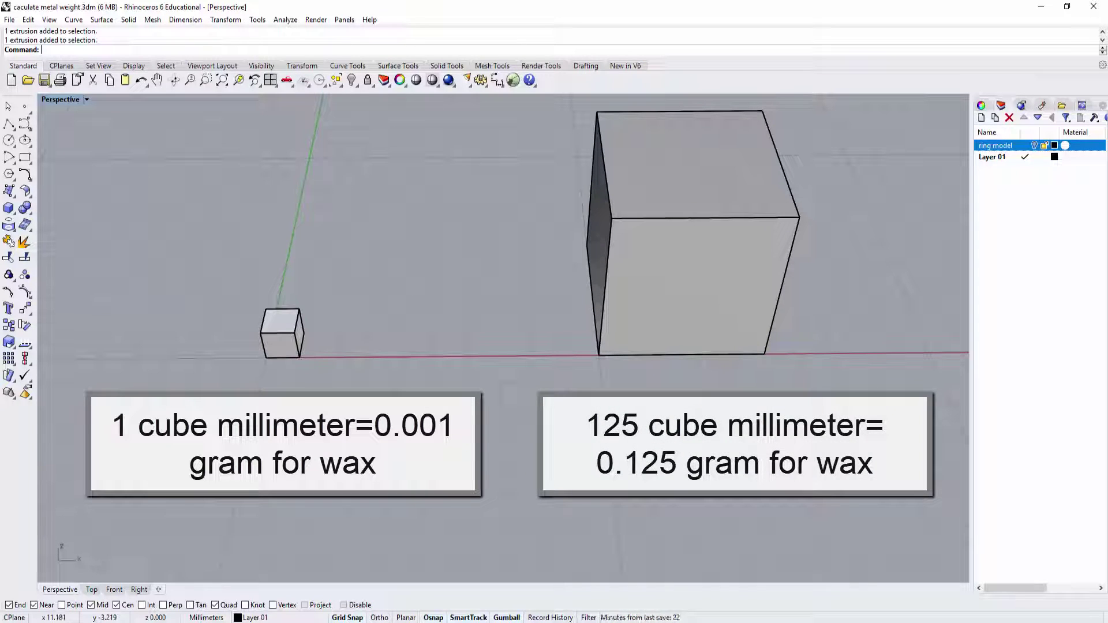
left_click(279, 349)
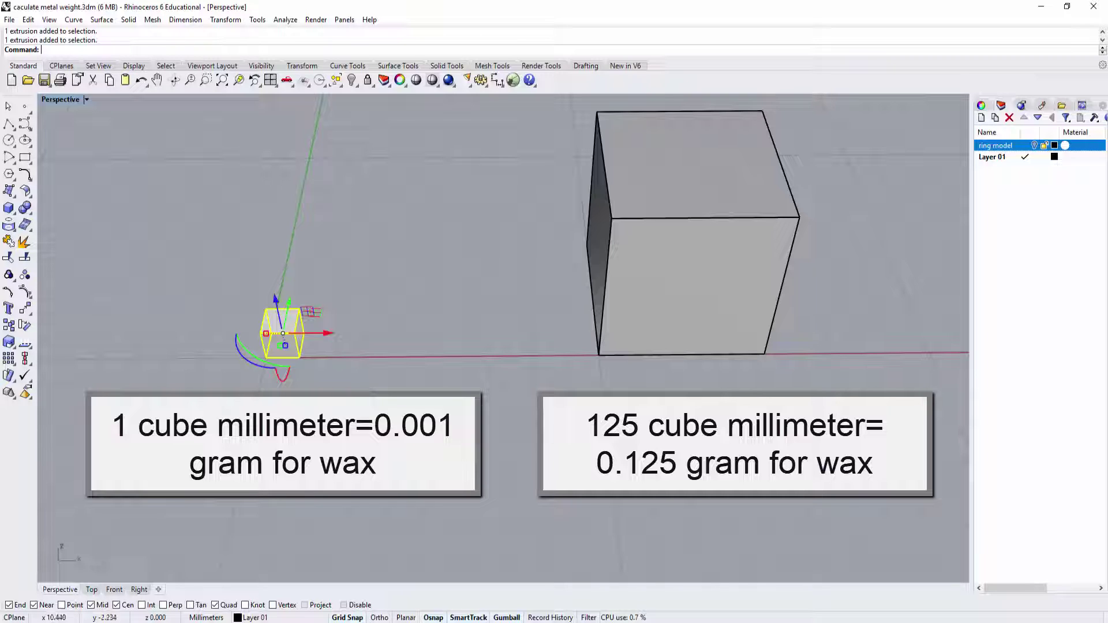
left_click(653, 317)
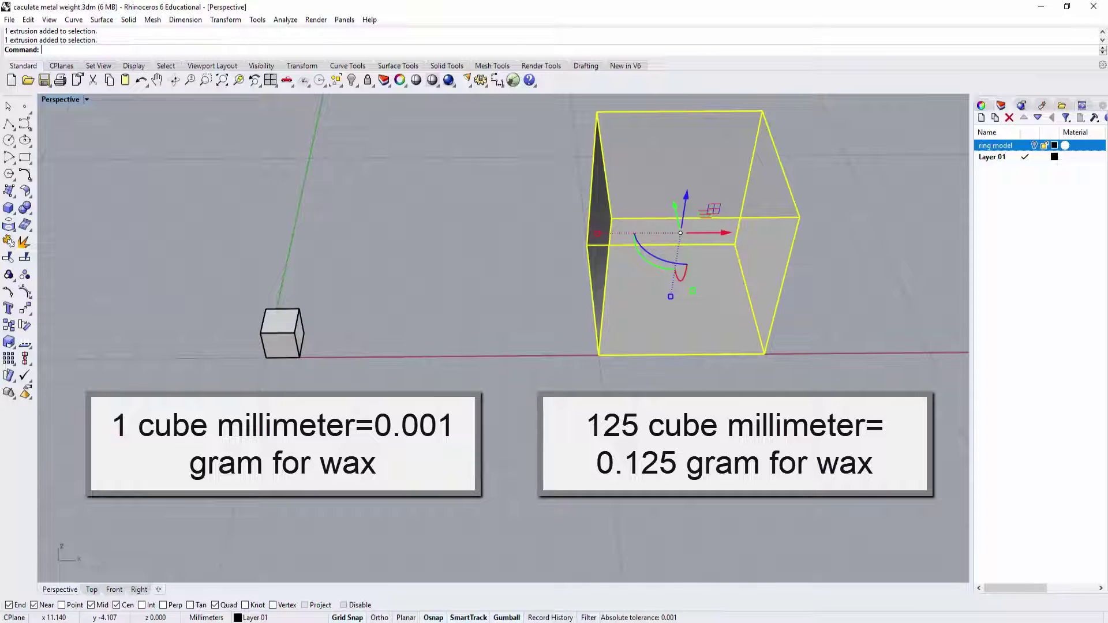
key("Escape")
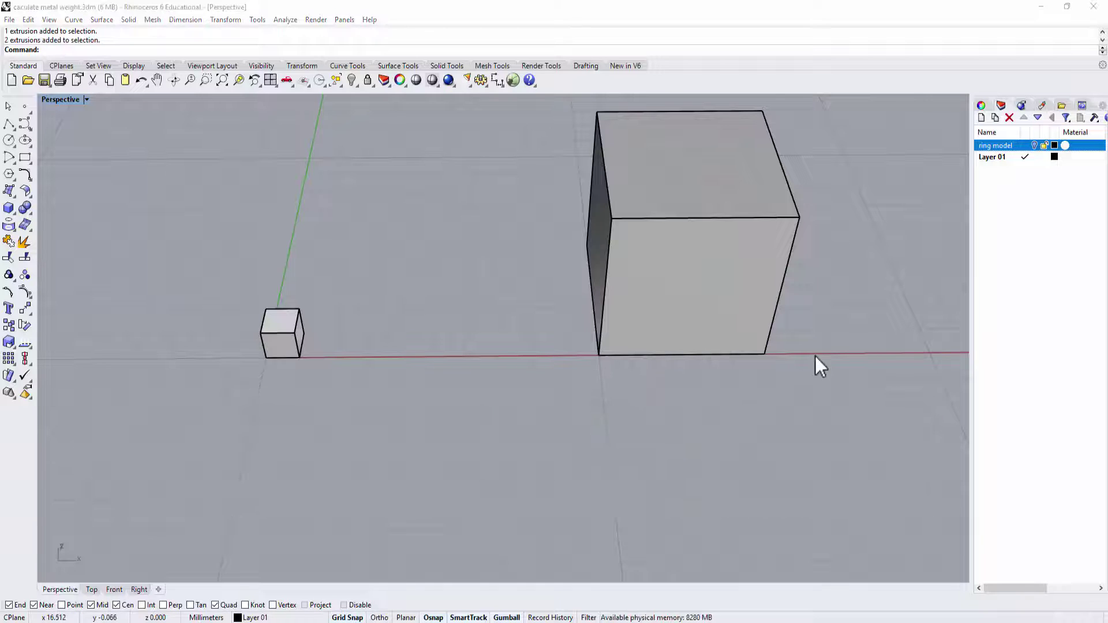
- Turn on and make current the ring model layer, then turn off Layer 01's cubes
left_click(1033, 145)
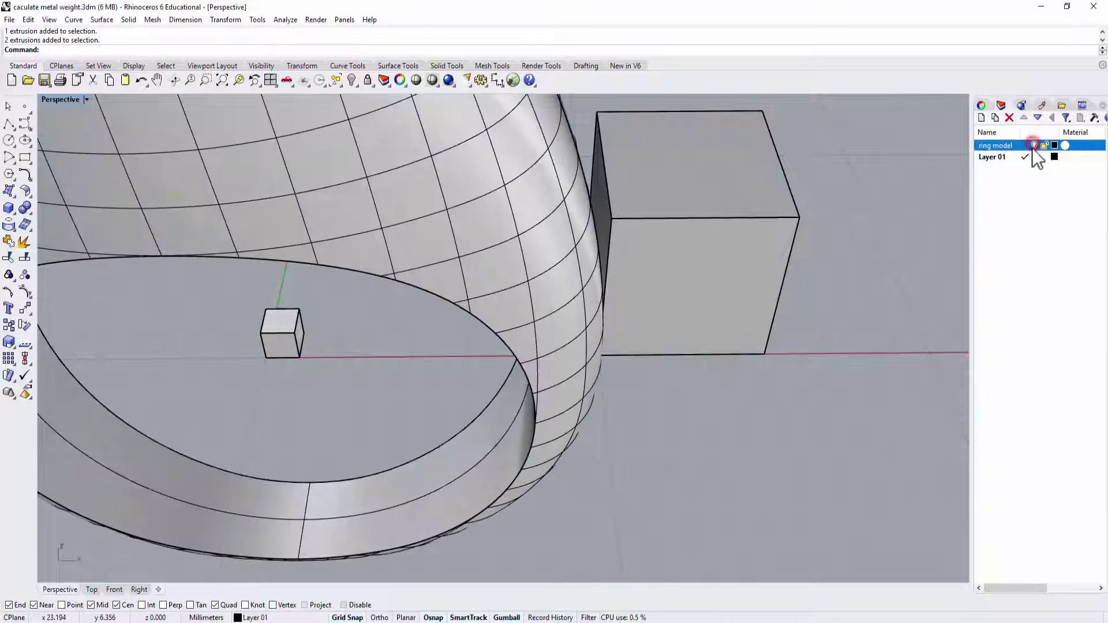
left_click(1022, 157)
left_click(1024, 145)
right_click(662, 393)
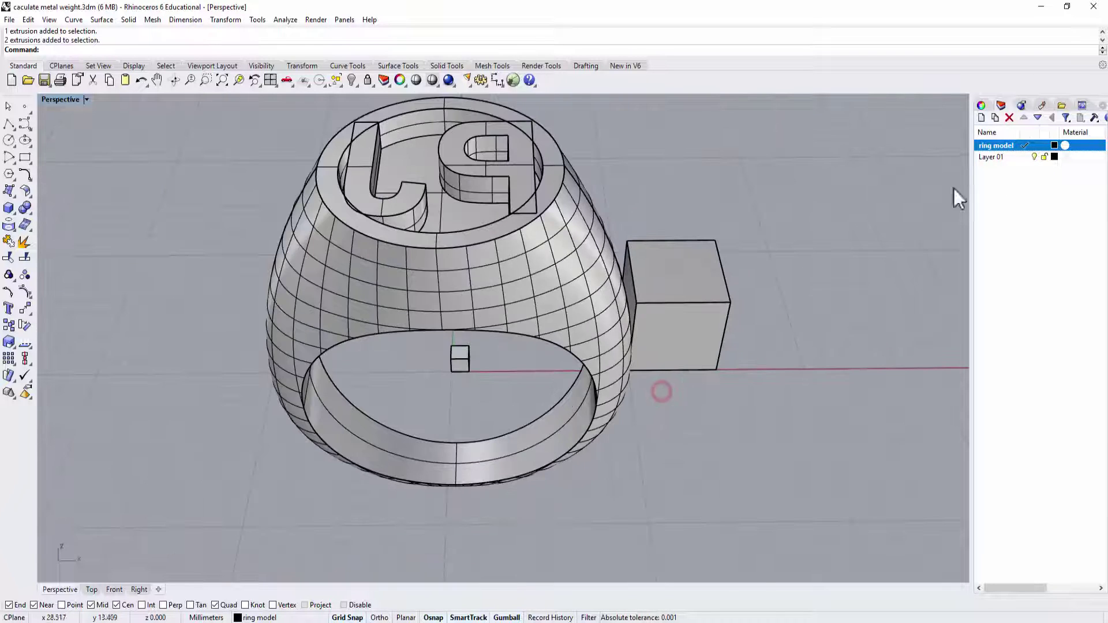
left_click(1031, 156)
left_click(1034, 157)
right_click_drag(739, 346, 683, 348)
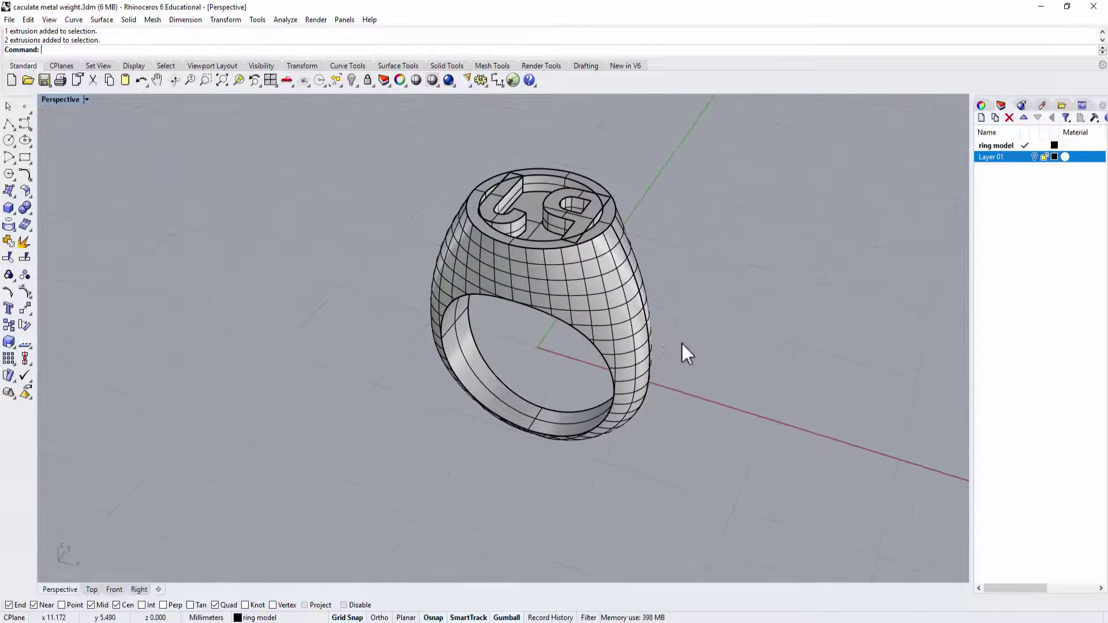
- Run Show Edges on the ring: 66 edges, none naked or non-manifold
left_click(286, 19)
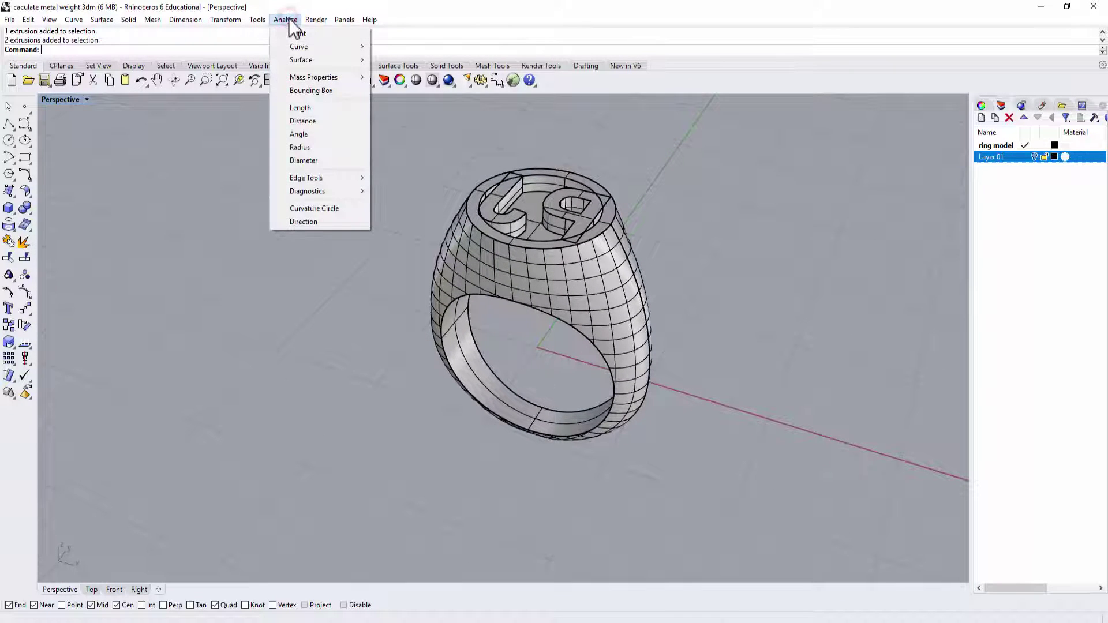
mouse_move(312, 178)
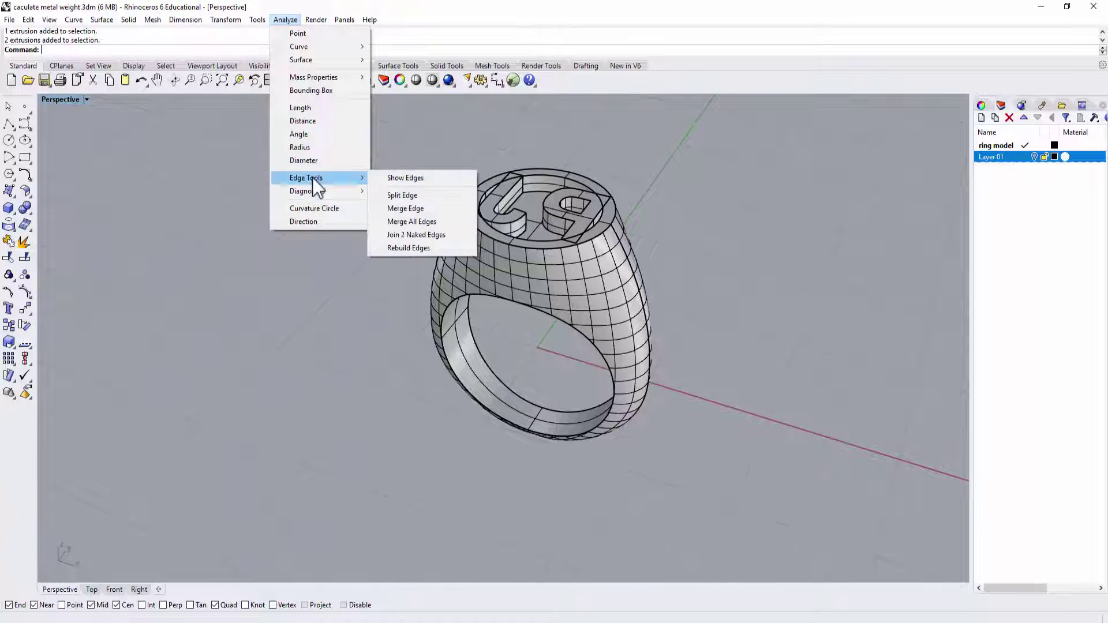
left_click(390, 178)
left_click(467, 232)
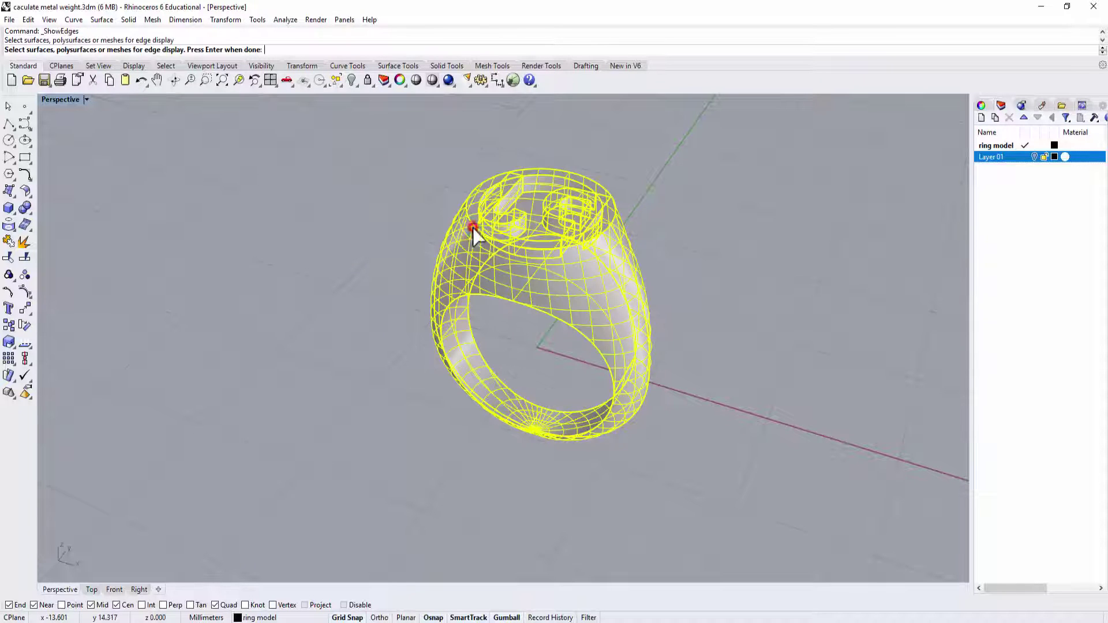
key("Return")
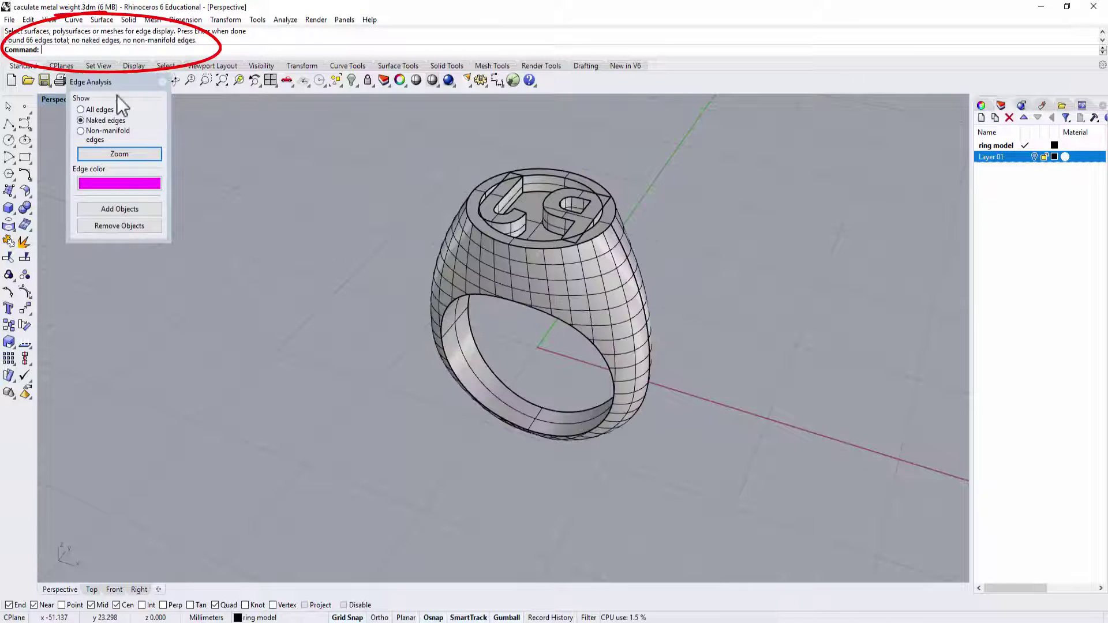
left_click_drag(121, 82, 386, 162)
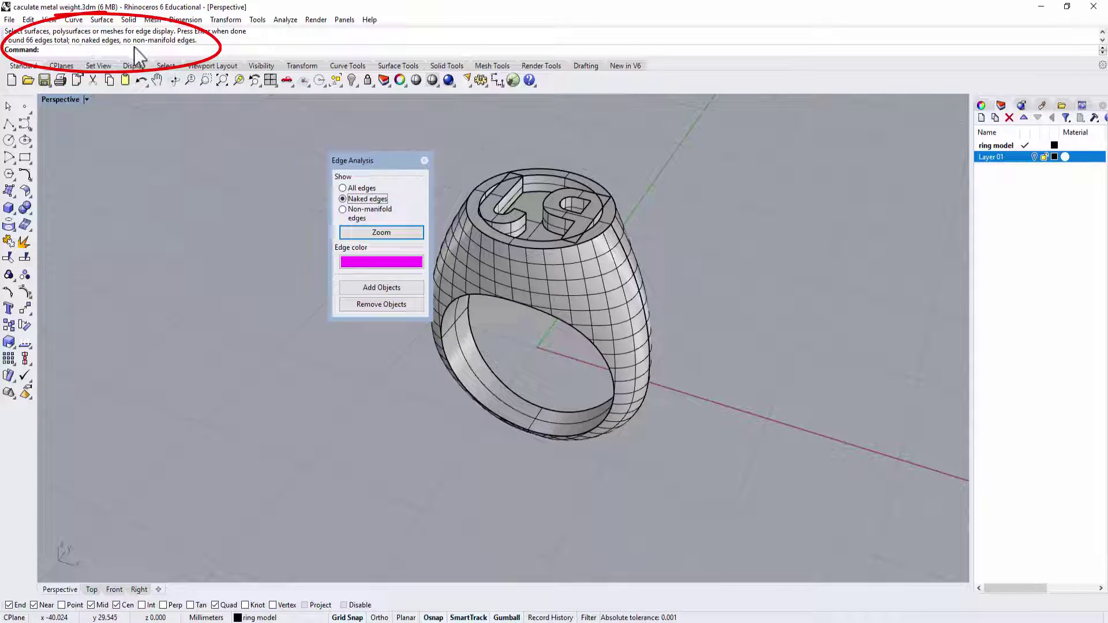
left_click(424, 161)
- Measure the ring with Analyze > Mass Properties > Volume, reading 1035.99935 cubic millimetres
mouse_move(657, 237)
right_mouse_down()
mouse_move(693, 260)
mouse_move(656, 254)
right_mouse_up()
left_click(602, 262)
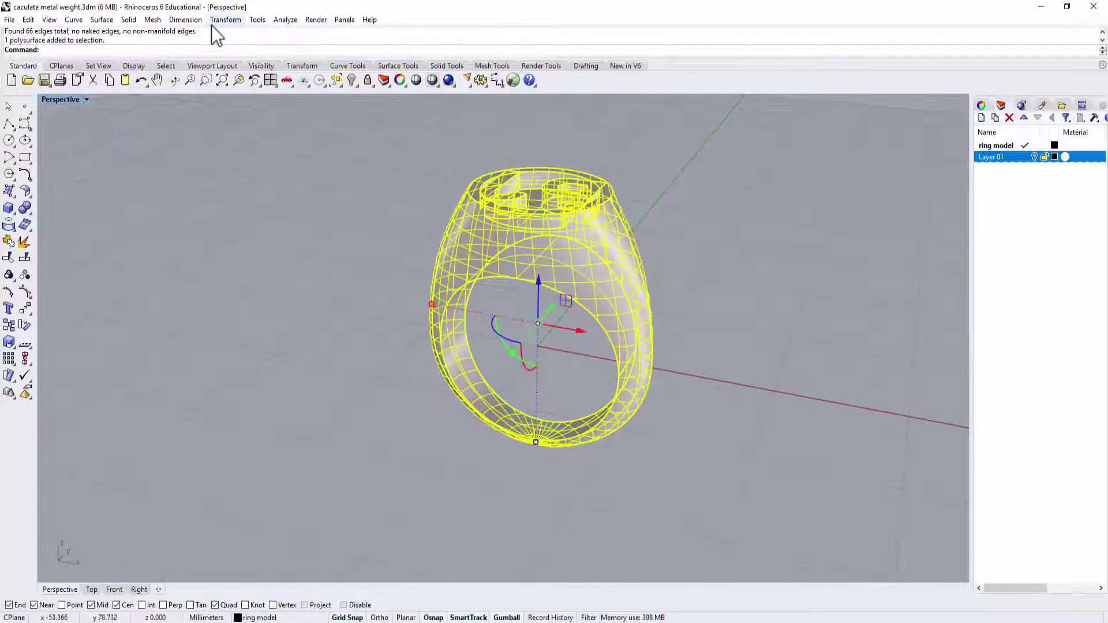
left_click(282, 23)
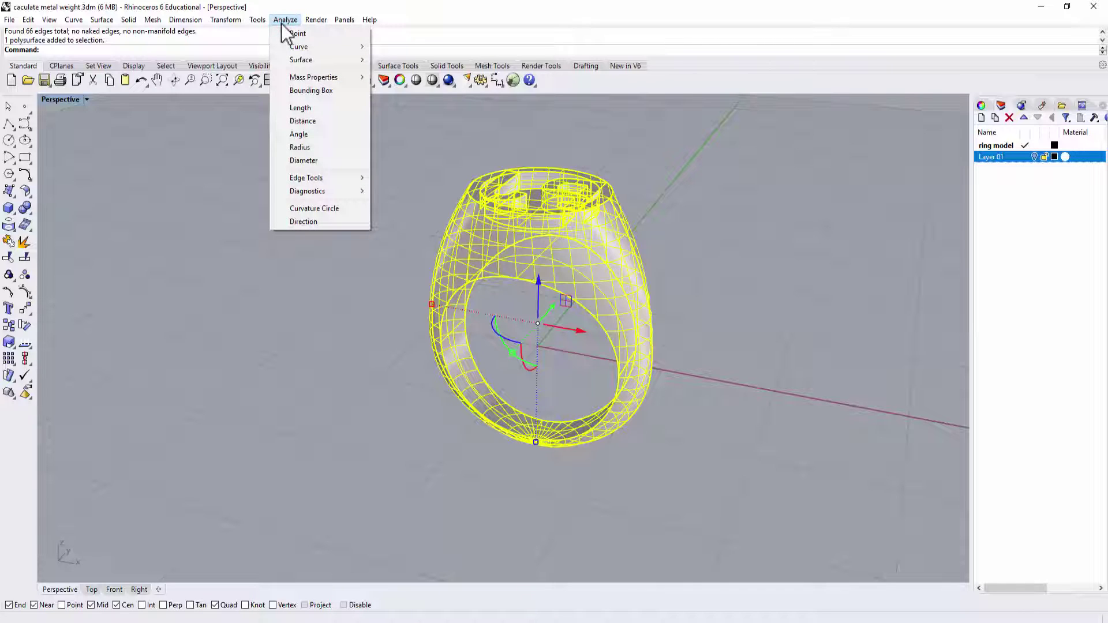
mouse_move(306, 78)
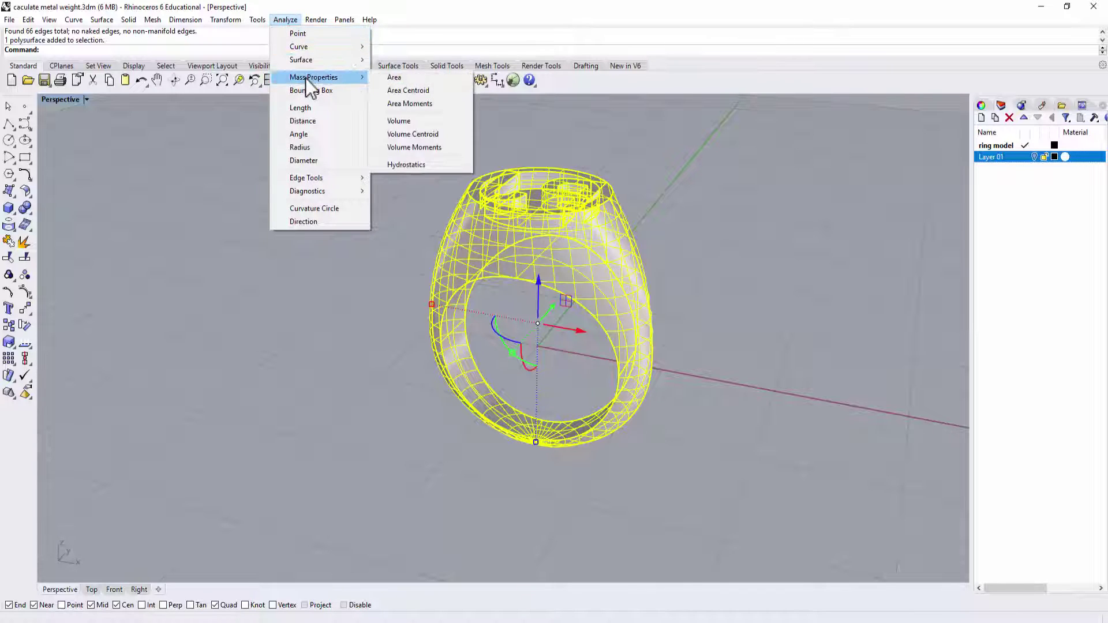
left_click(428, 120)
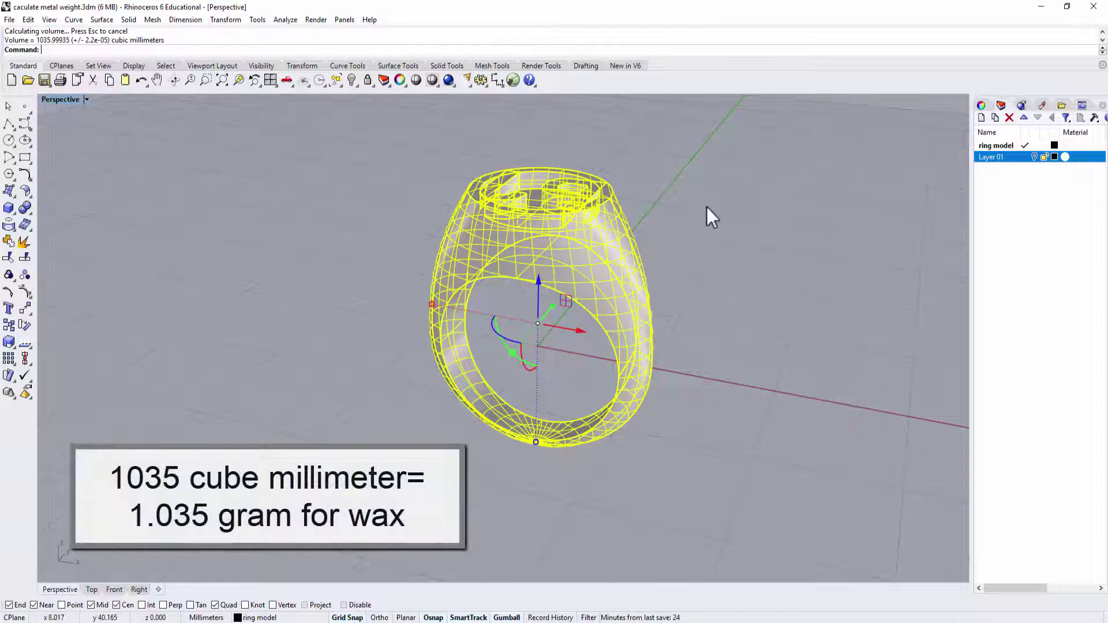
left_click(226, 234)
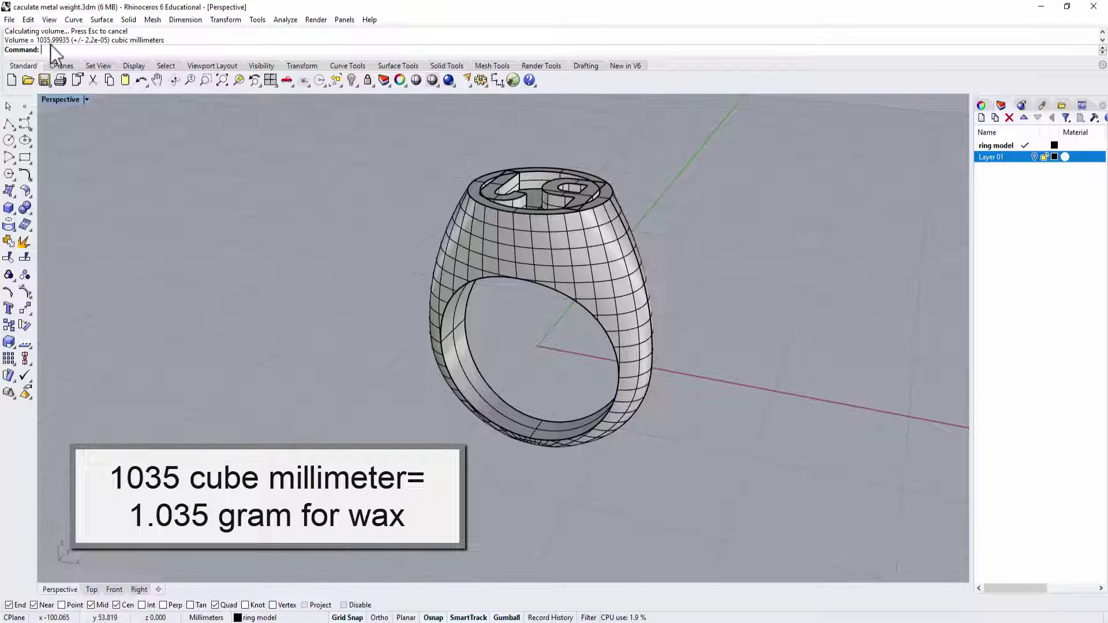
- Highlight 14K Yellow's specific gravity, 13.07, in the Hauser & Miller table
left_click(199, 352)
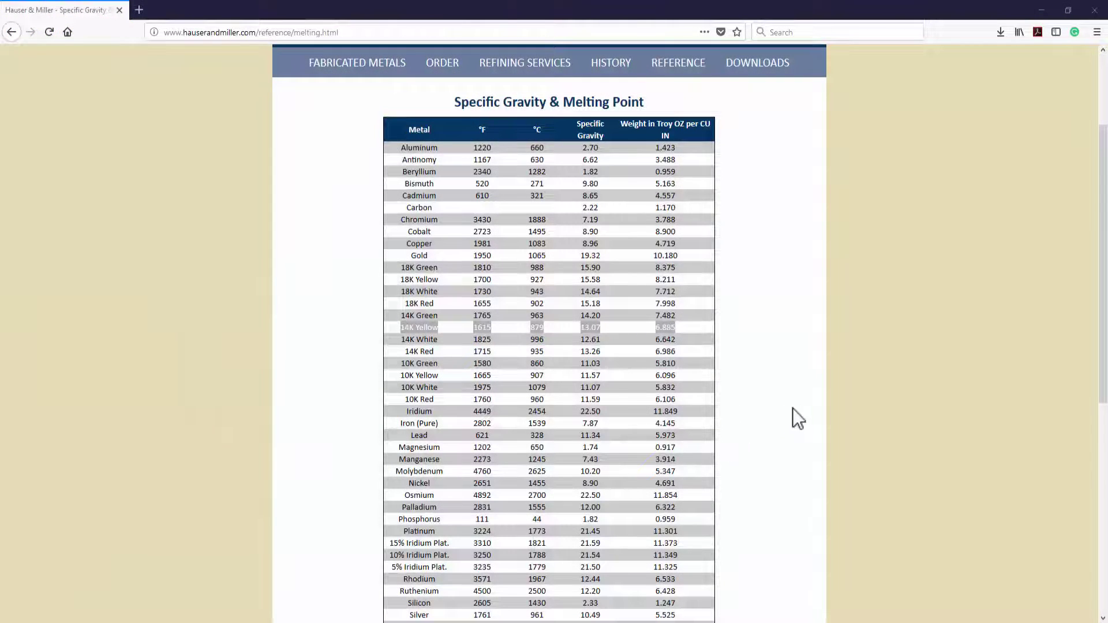
left_click(292, 349)
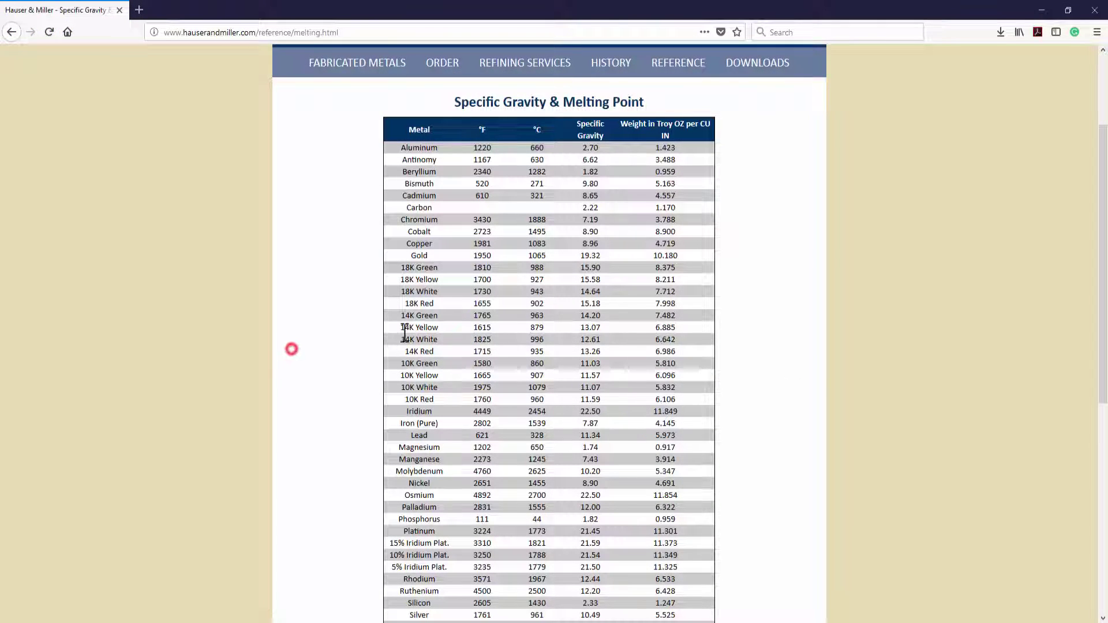
double_click(583, 327)
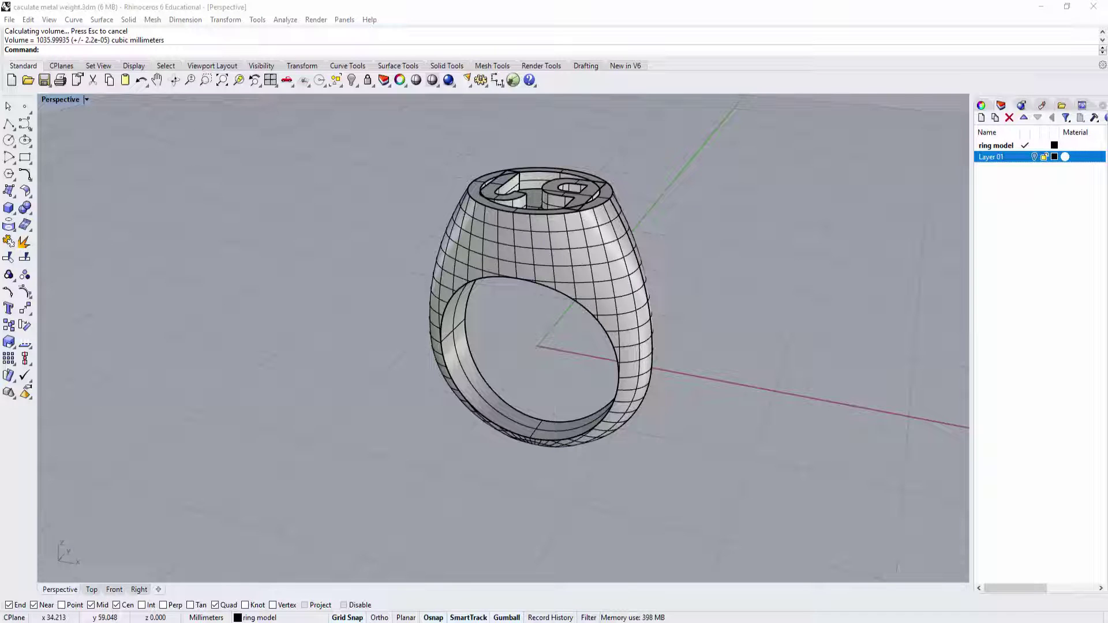
- Switch Google's converter result unit to Ounce and enter 1 ounce
key("alt+Tab")
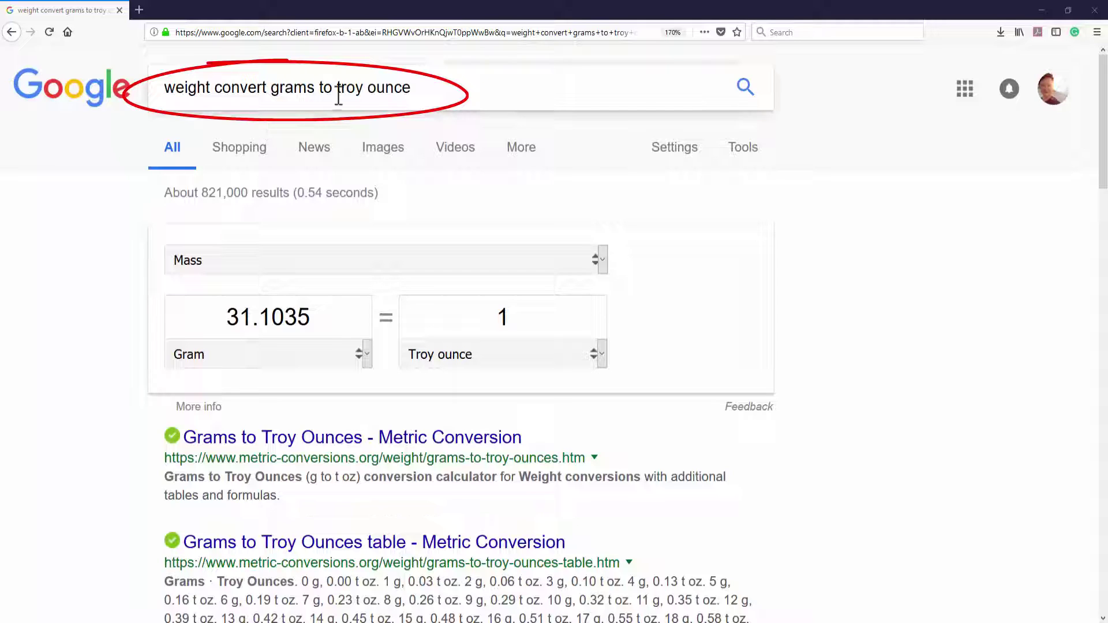
left_click_drag(420, 87, 339, 81)
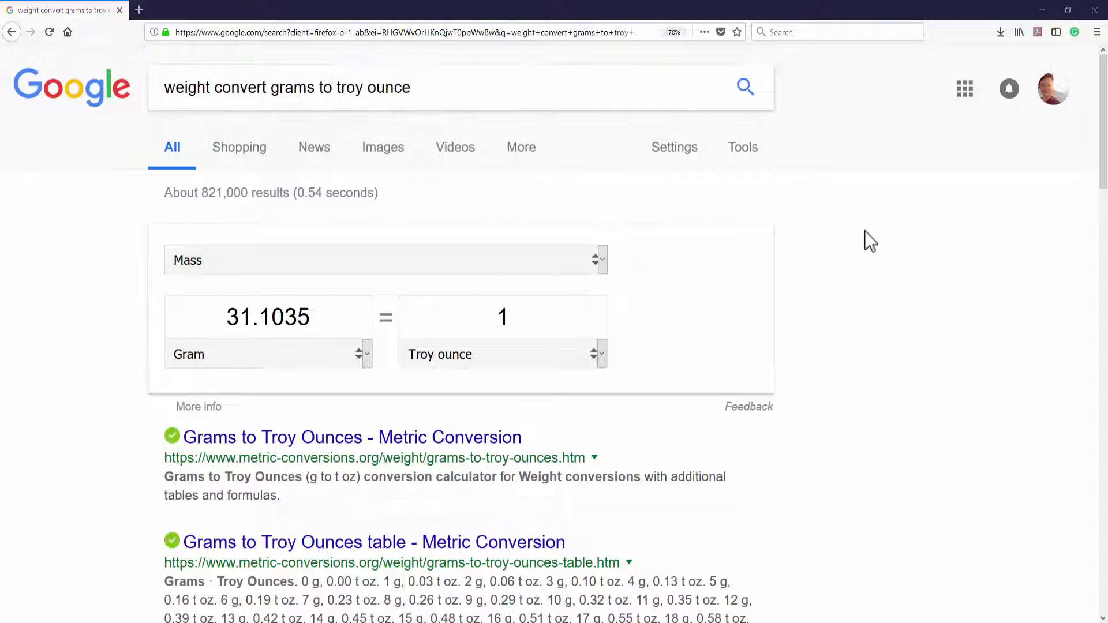
left_click(527, 358)
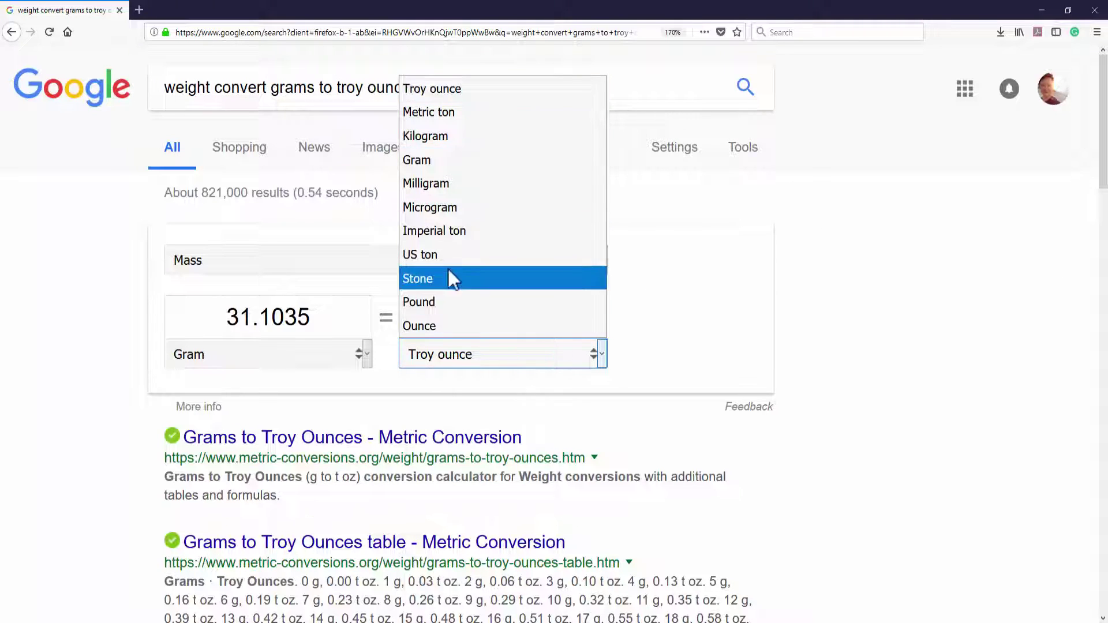
left_click(438, 326)
left_click_drag(576, 312, 495, 338)
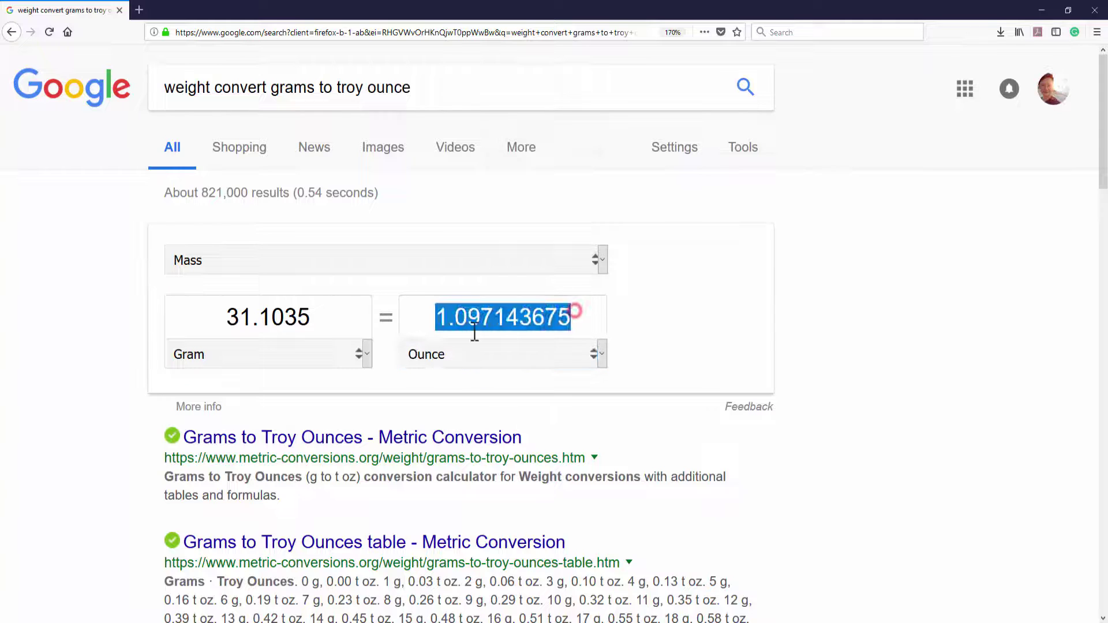
type("1")
left_click(808, 323)
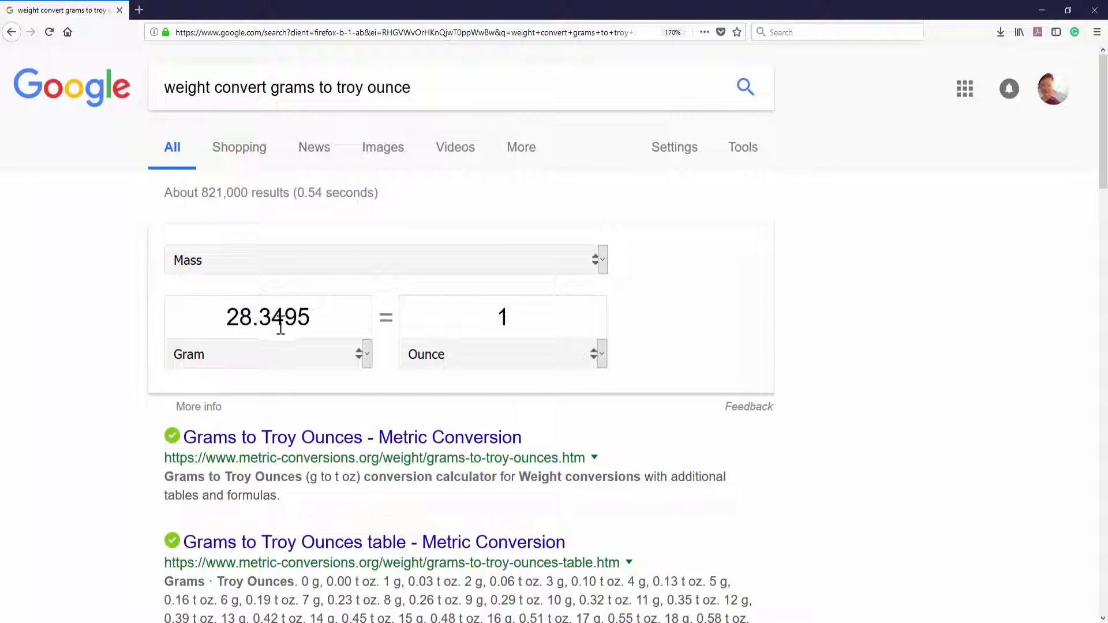
- Set the result unit back to Troy ounce and convert 13.52 grams, giving 0.43467809 troy ounce
left_click(713, 296)
left_click(496, 355)
left_click(468, 88)
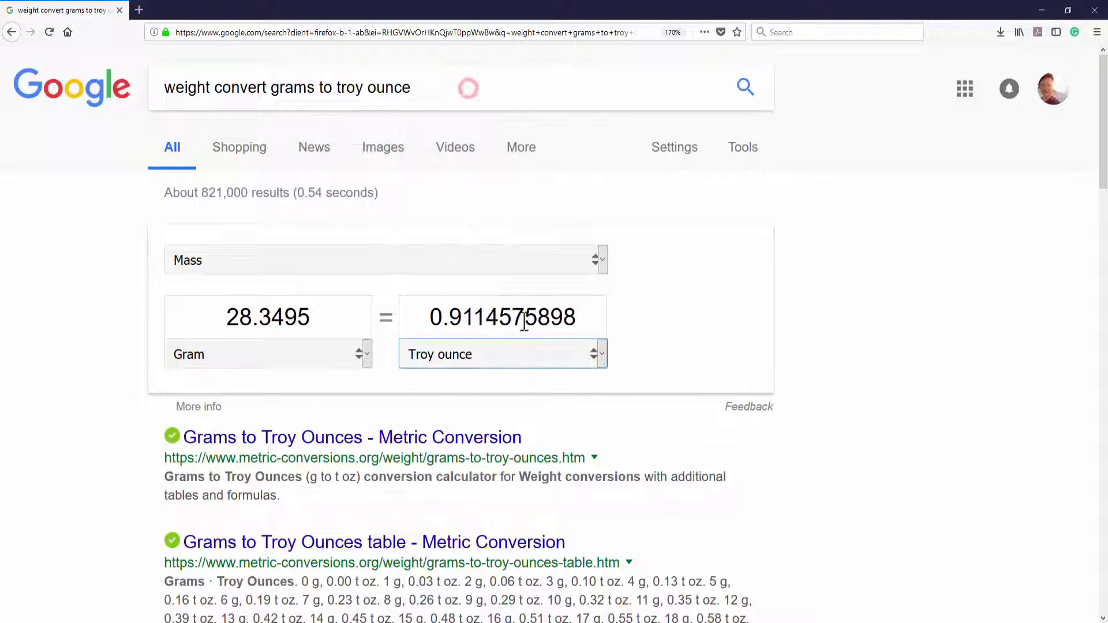
left_click_drag(589, 314, 204, 316)
type("1")
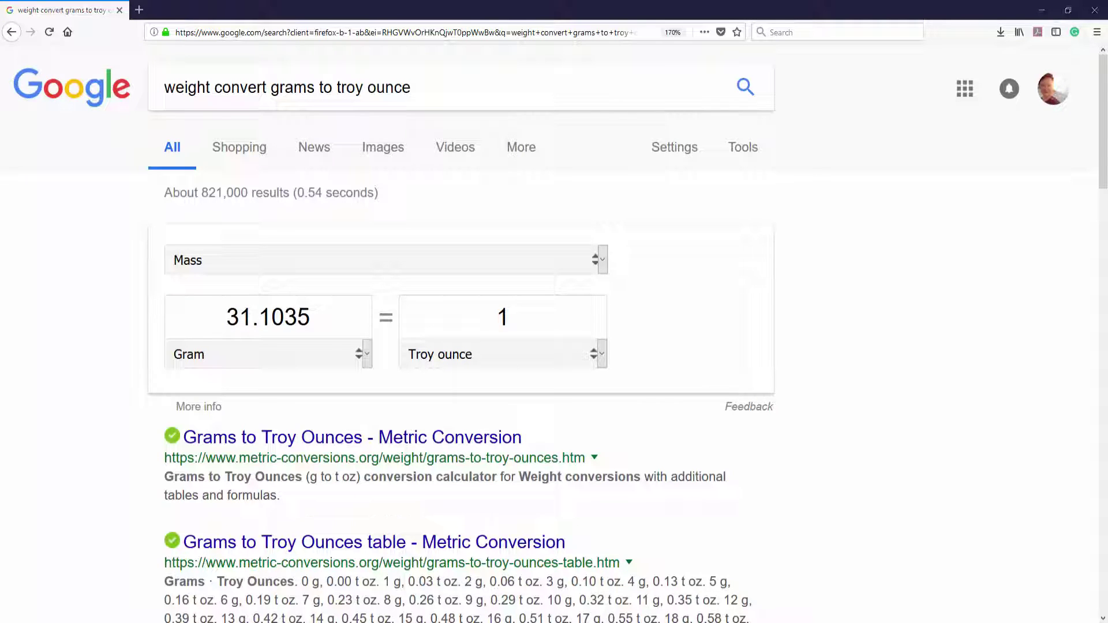
left_click(337, 322)
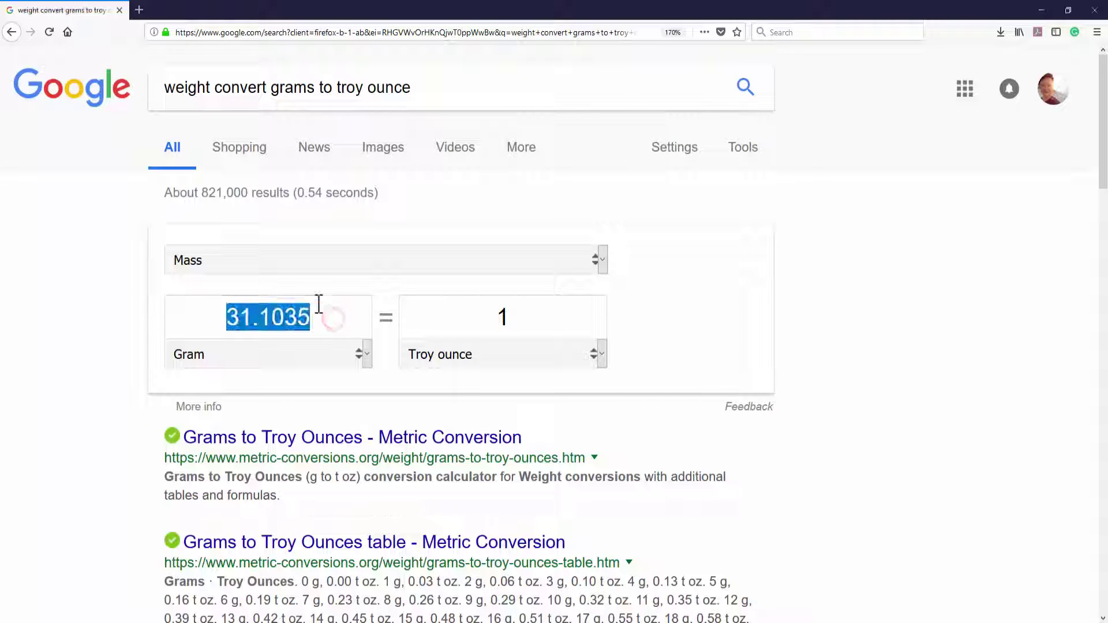
type("13.5")
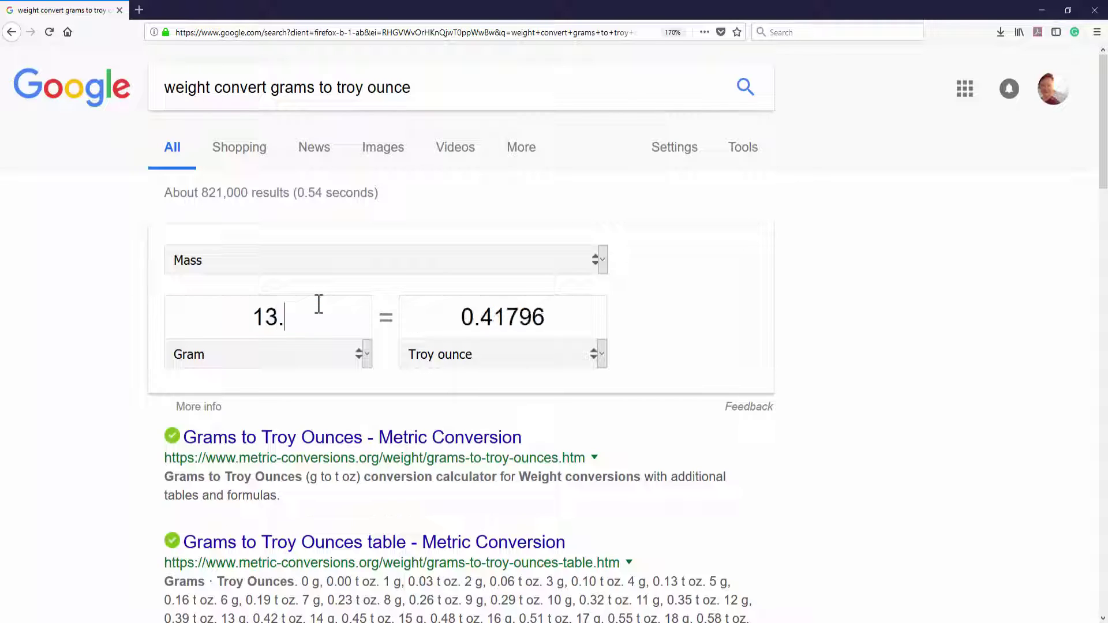
type("2")
left_click(692, 290)
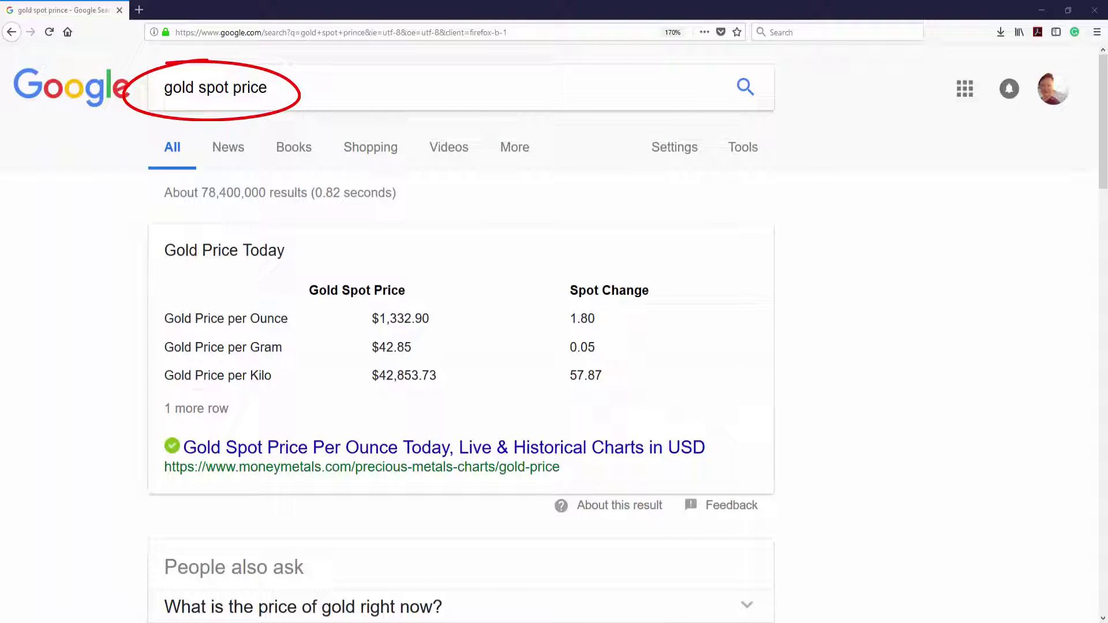
- Read the Gold Price per Ounce row, $1,332.90, in the gold spot price results
left_click(297, 320)
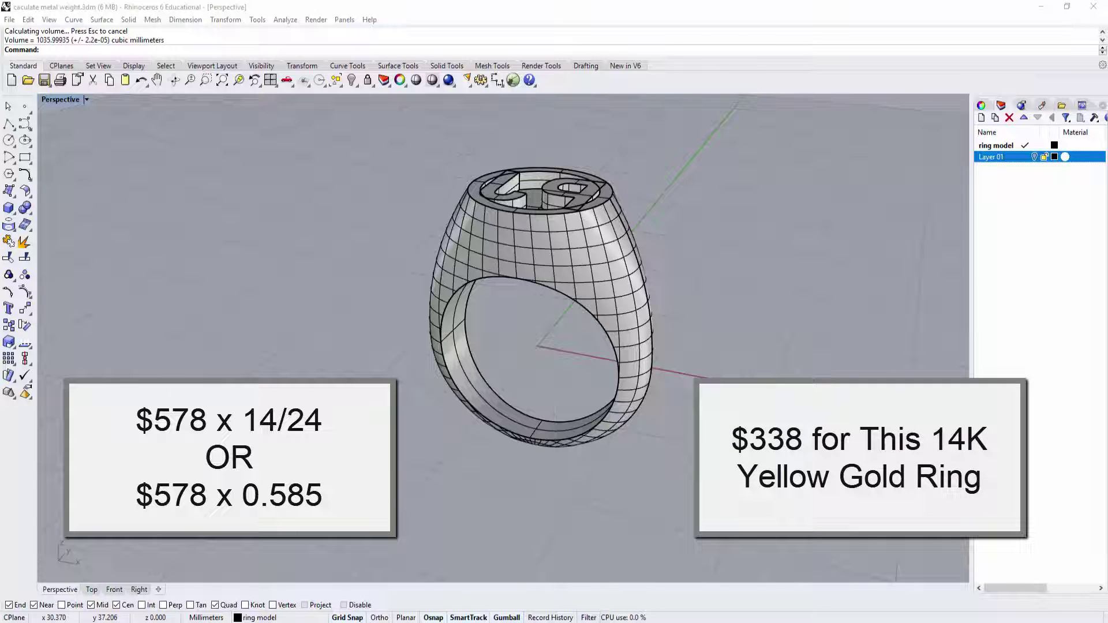
- Orbit the Perspective view slightly higher and zoom in on the ring's signet
left_click(779, 247)
mouse_move(766, 217)
right_mouse_down()
mouse_move(606, 240)
mouse_move(764, 257)
mouse_move(757, 206)
right_mouse_up()
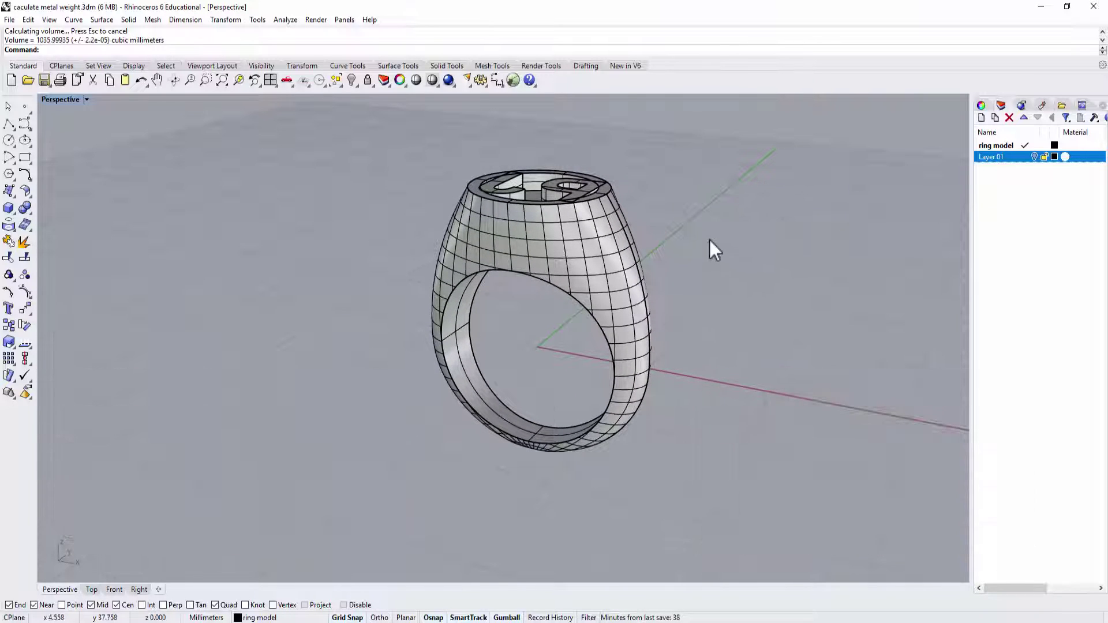
scroll(707, 238, "up", 3)
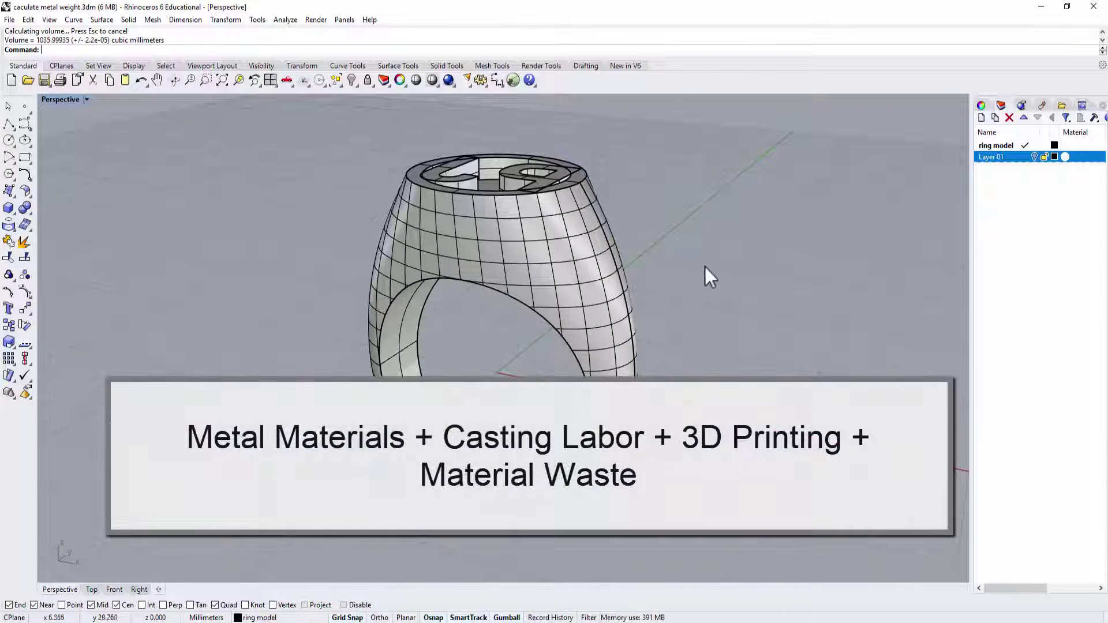
- Orbit and zoom around the ring to inspect its top, side, underside and inner band, finishing on the signet
mouse_move(705, 264)
right_mouse_down()
mouse_move(754, 280)
mouse_move(721, 287)
mouse_move(720, 254)
right_mouse_up()
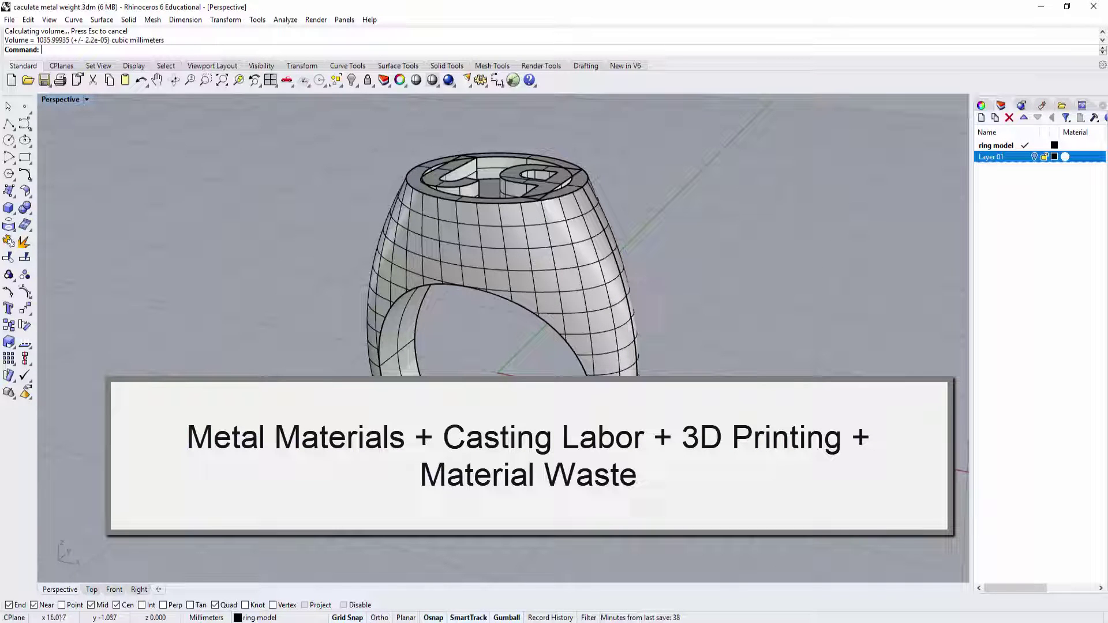
right_click_drag(720, 254, 721, 237)
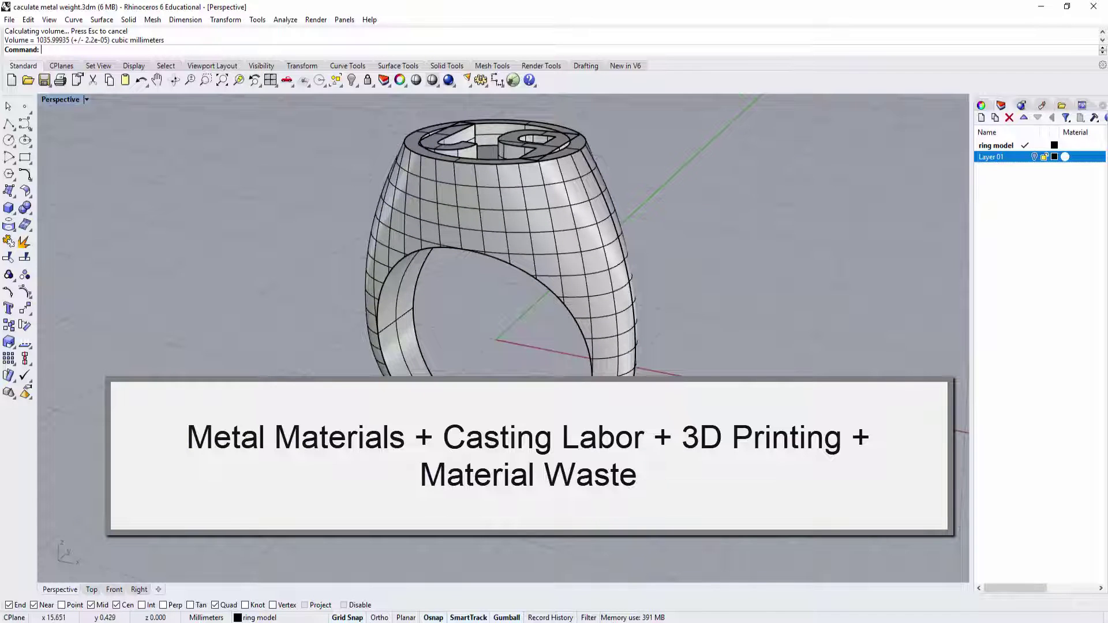
right_click_drag(729, 348, 750, 370)
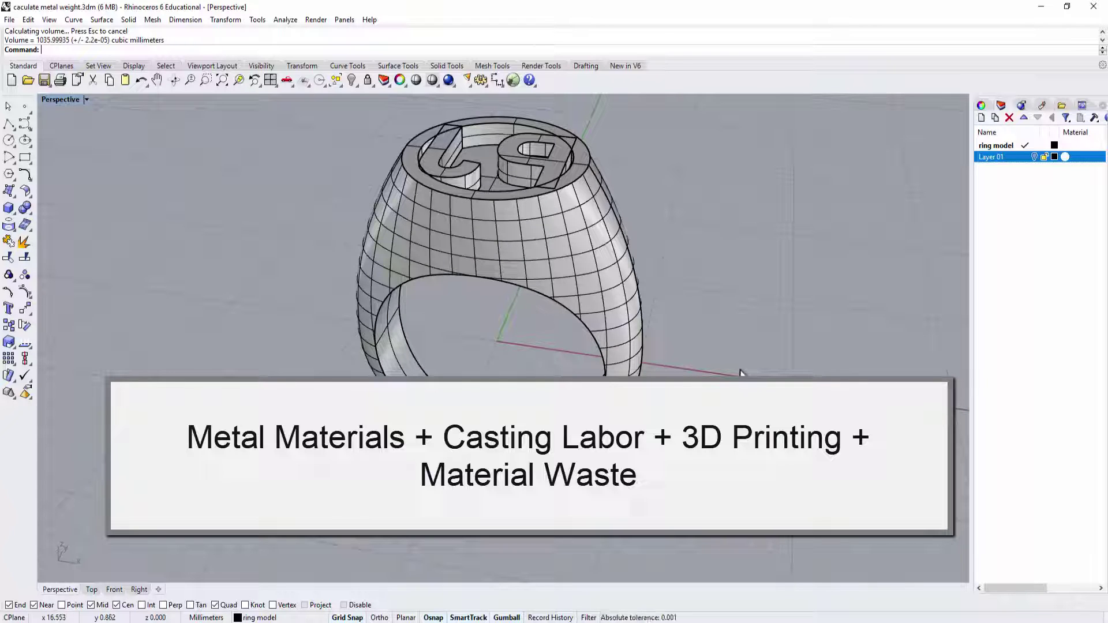
right_click_drag(740, 372, 549, 173)
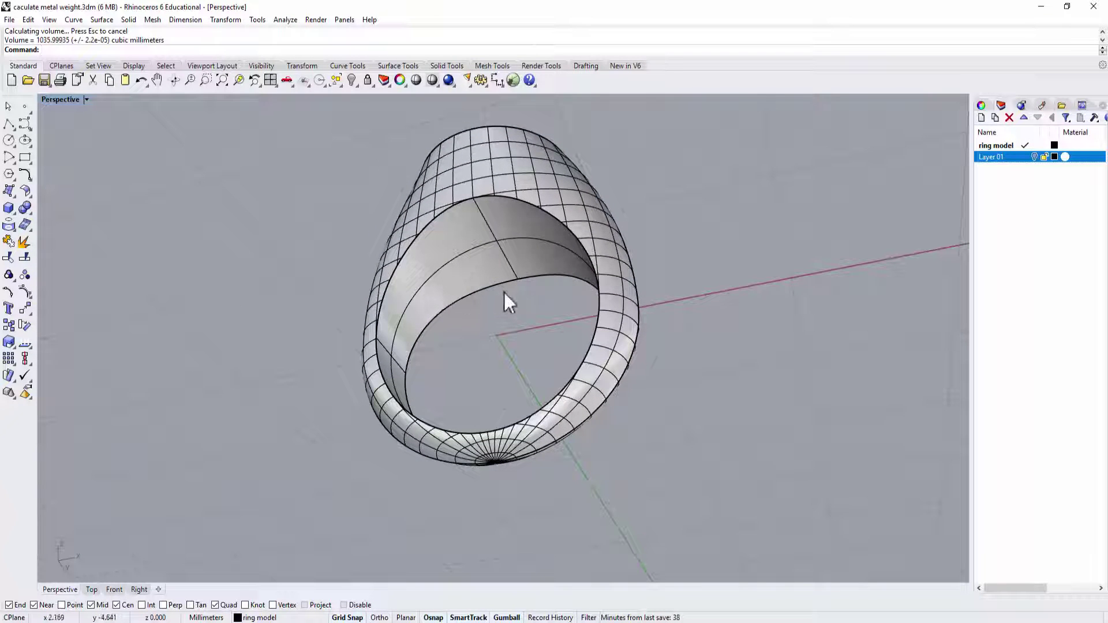
scroll(519, 265, "up", 3)
right_click_drag(519, 323, 383, 314)
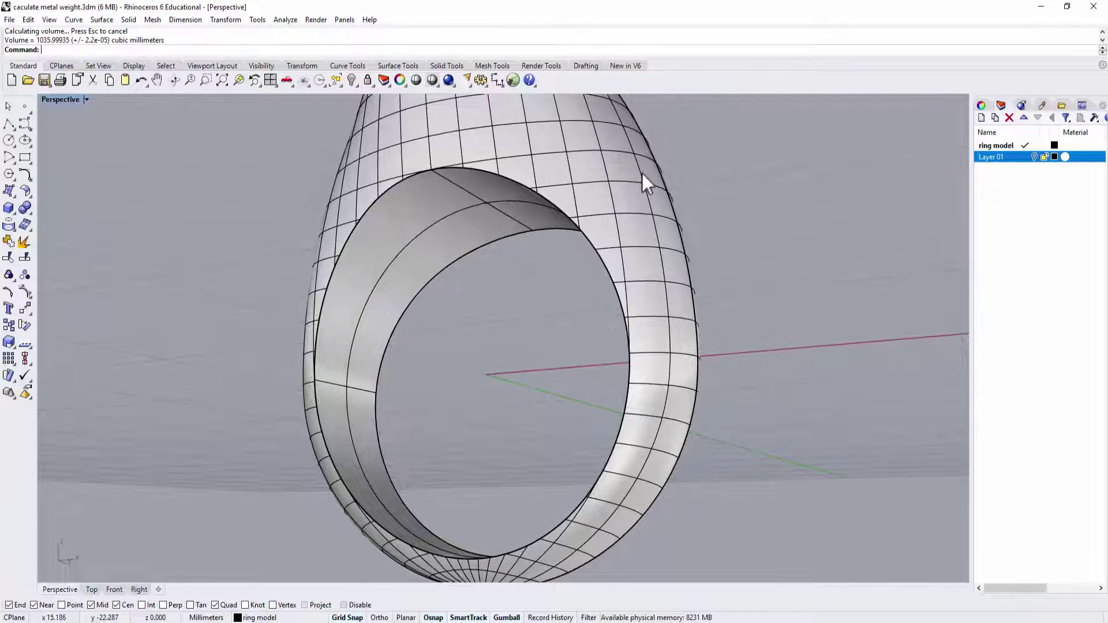
right_click_drag(729, 202, 717, 328)
scroll(764, 284, "down", 3)
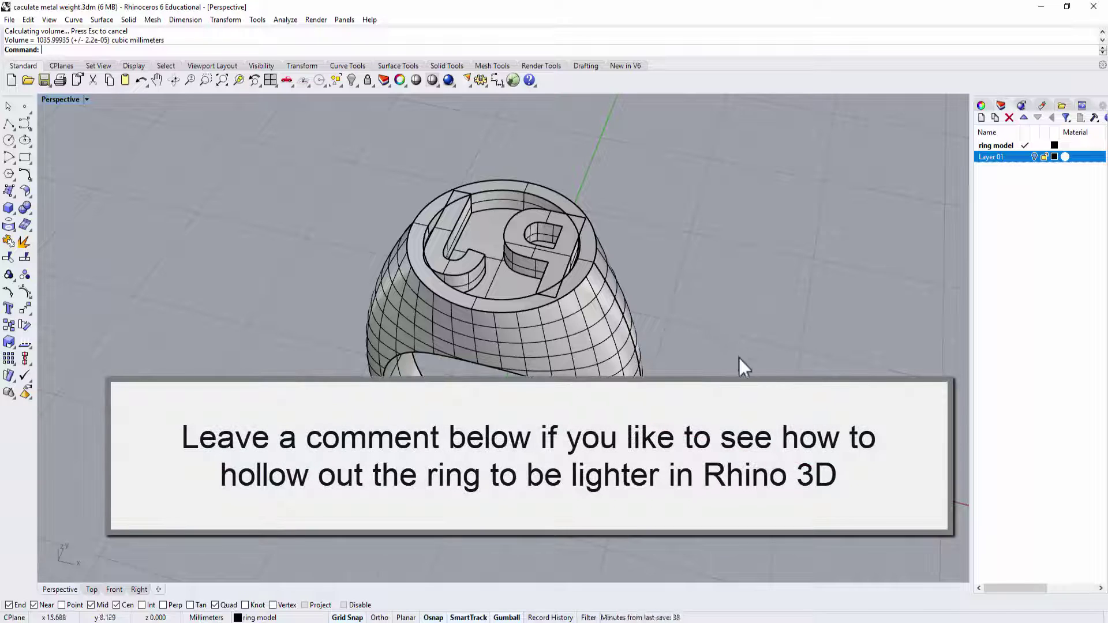
- Orbit from the signet down to a front-on three-quarter angle showing the band
right_click_drag(739, 359, 813, 226)
right_click_drag(736, 225, 651, 313)
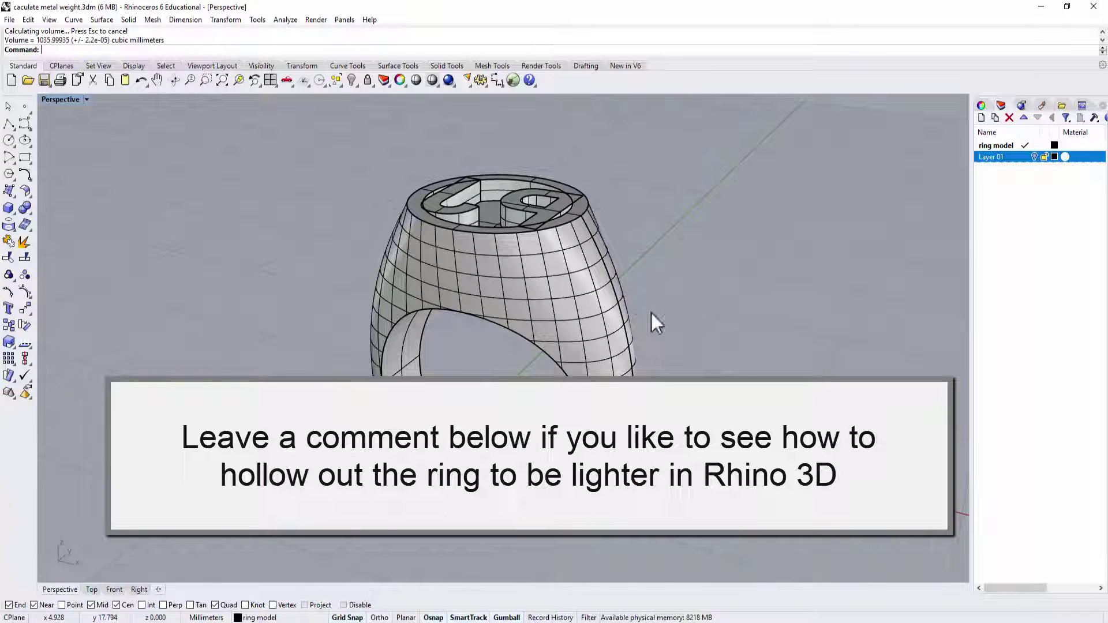